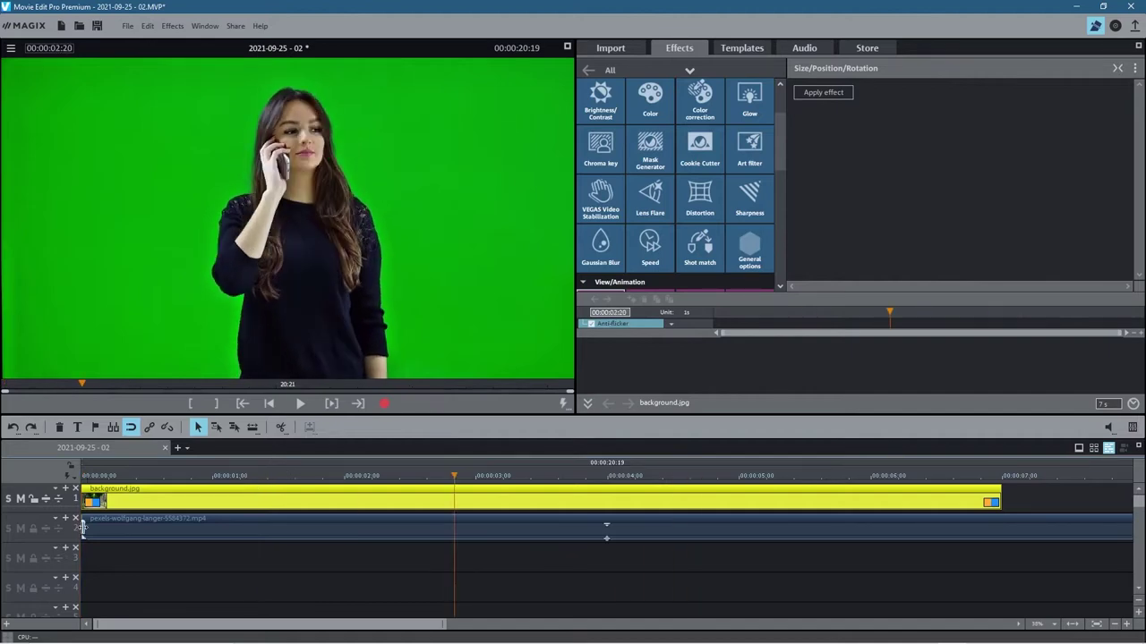
- Unmute track 2 and key out the green background of the pexels-wolfgang-langer-5584372.mp4 clip with the Chroma key effect
{"action": "left_click", "coordinate": [20, 528]}
{"action": "left_click", "coordinate": [20, 528]}
{"action": "left_click", "coordinate": [329, 529]}
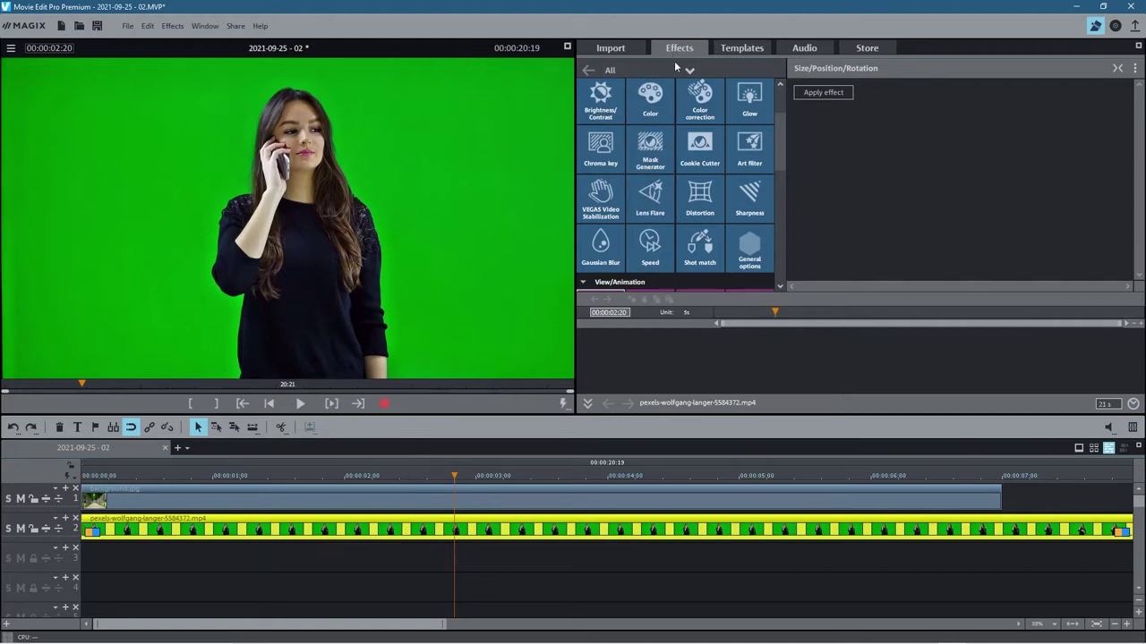
{"action": "scroll", "coordinate": [681, 114], "scroll_direction": "up", "scroll_amount": 2}
{"action": "left_click", "coordinate": [601, 224]}
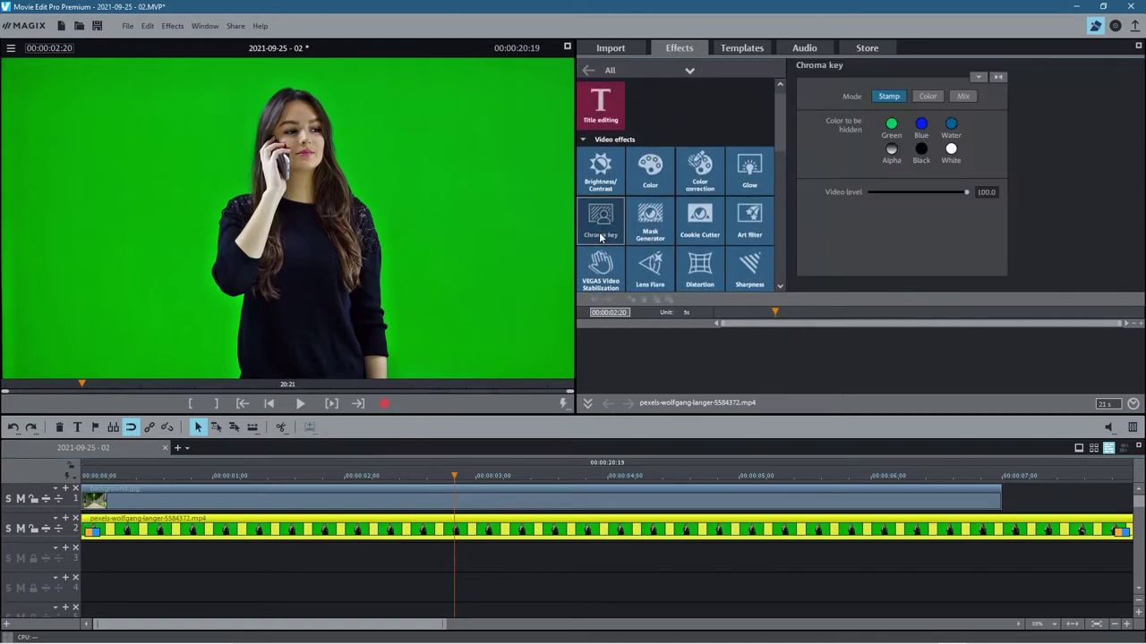
{"action": "left_click", "coordinate": [892, 125]}
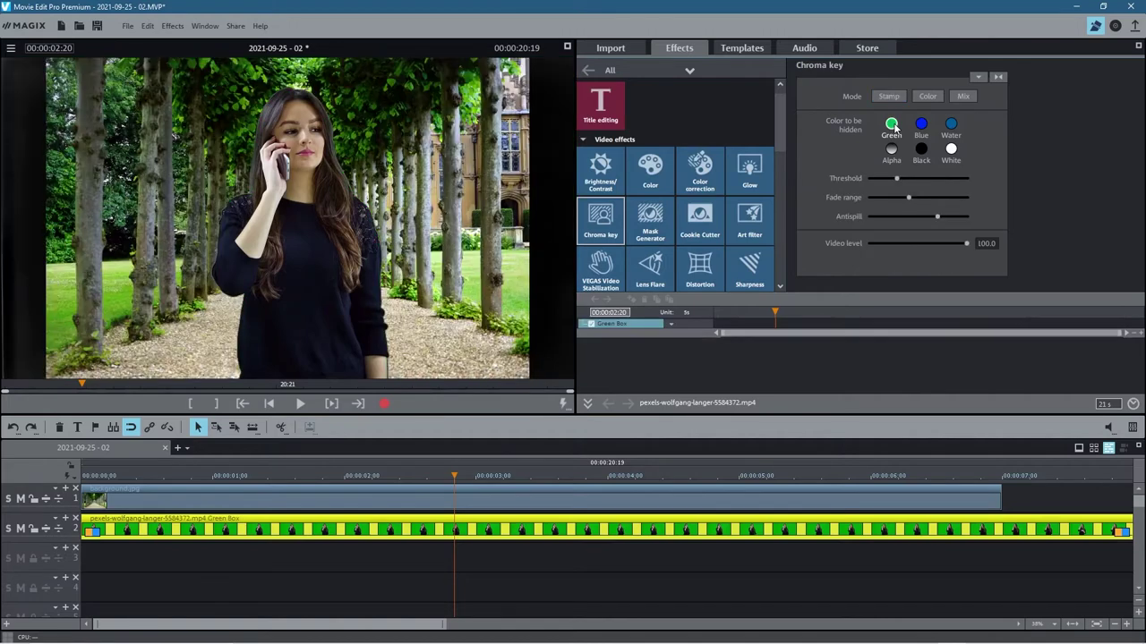
- Raise the chroma key threshold to roughly 85% of its range and play back the keyed clip briefly
{"action": "left_click_drag", "start_coordinate": [895, 177], "coordinate": [936, 183]}
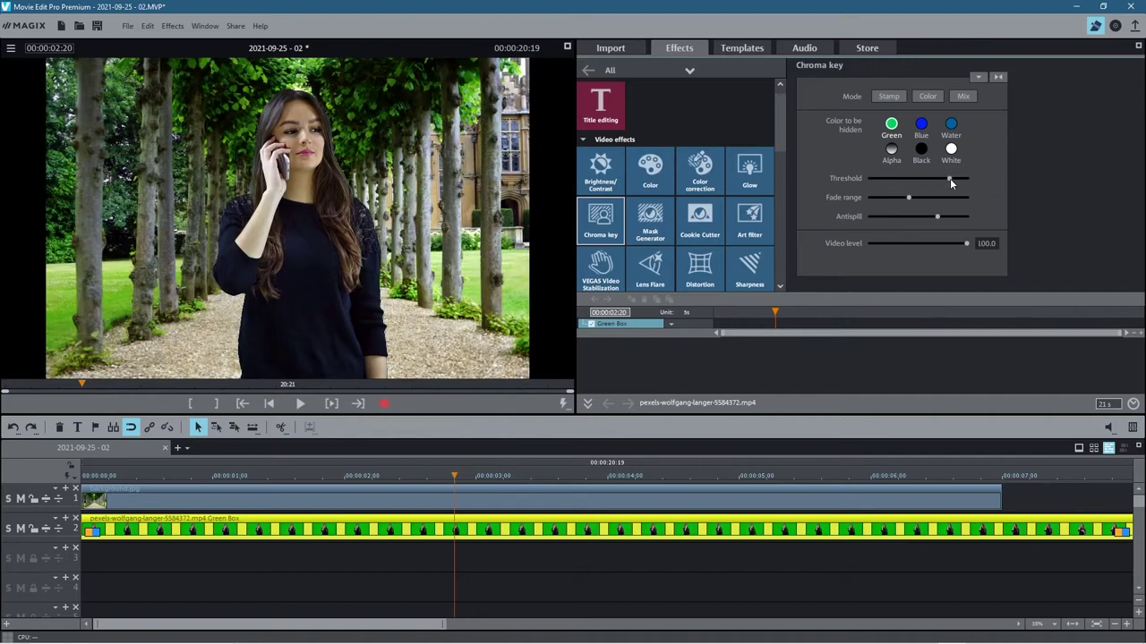
{"action": "left_click_drag", "start_coordinate": [959, 175], "coordinate": [952, 176]}
{"action": "left_click", "coordinate": [300, 404]}
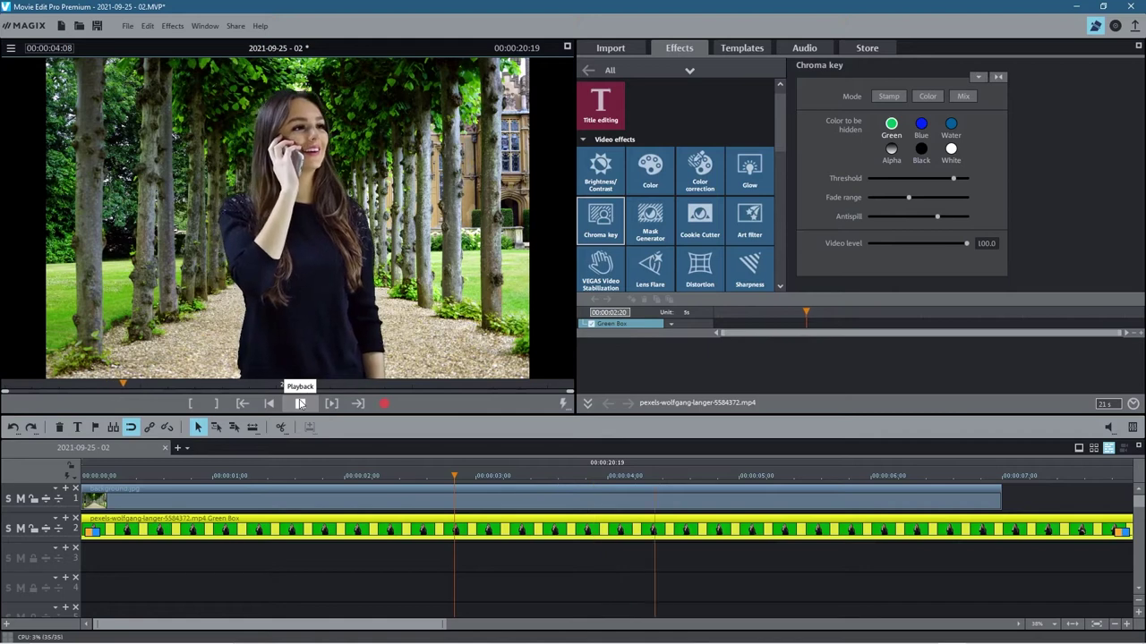
{"action": "left_click", "coordinate": [301, 404]}
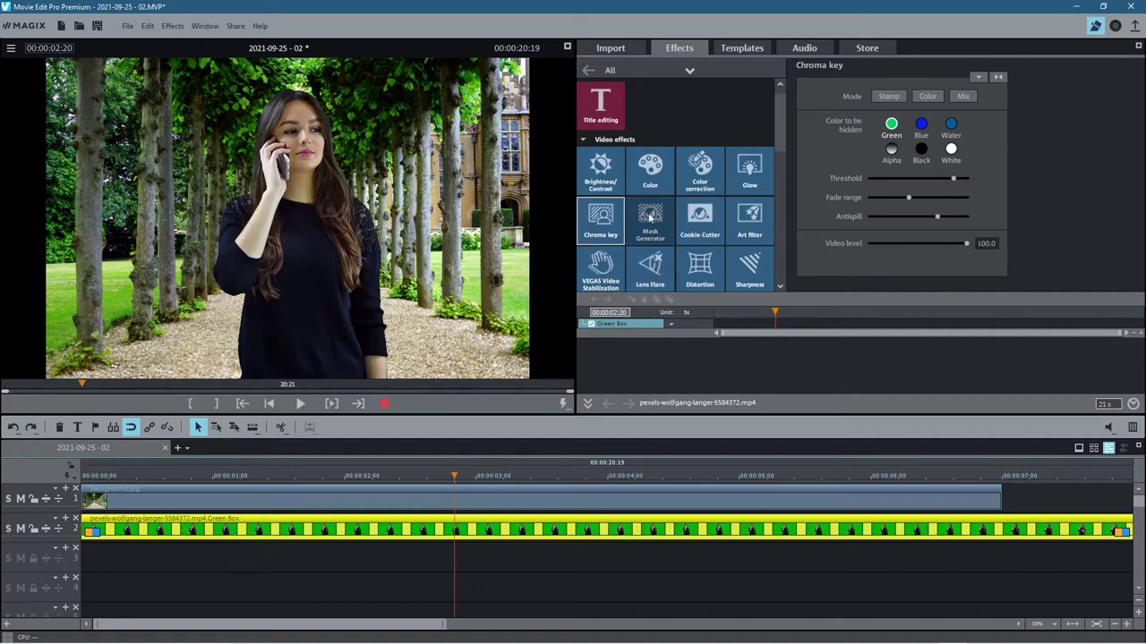
- Apply Size/Position/Rotation to the keyed clip, scale it to about 2603 × 1464, and move the woman down to the right
{"action": "scroll", "coordinate": [633, 234], "scroll_direction": "down", "scroll_amount": 3}
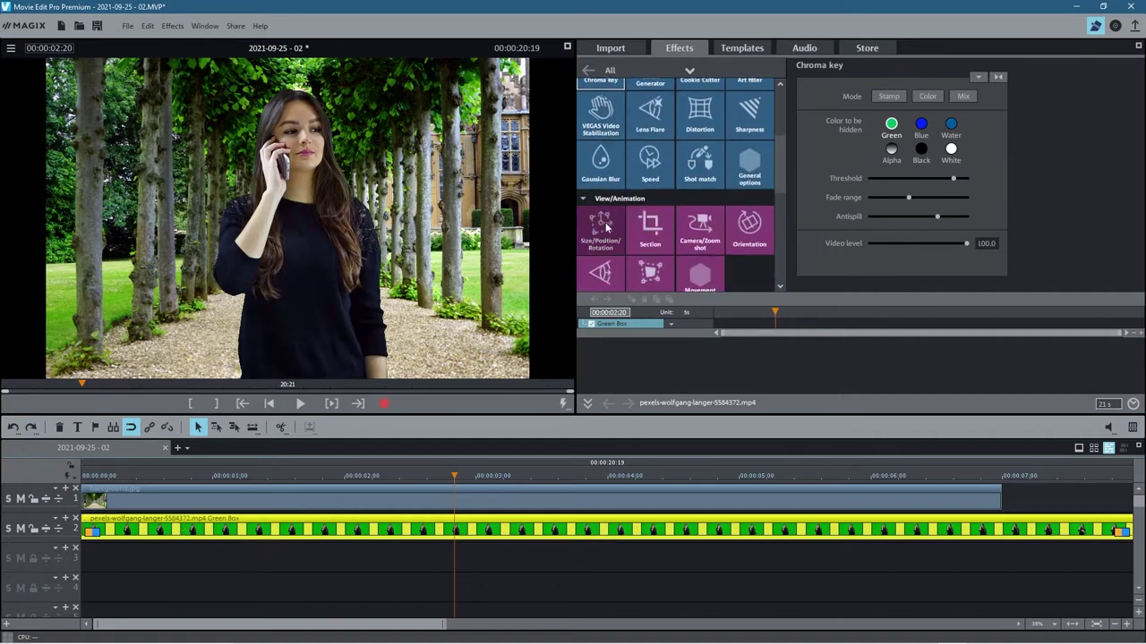
{"action": "left_click", "coordinate": [601, 228]}
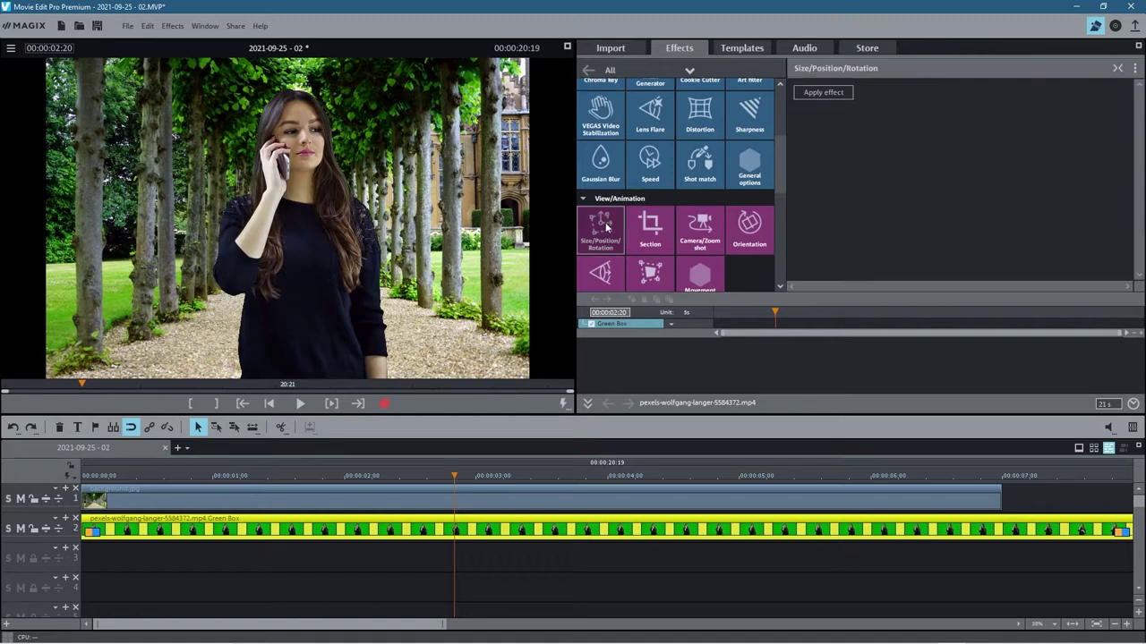
{"action": "left_click", "coordinate": [810, 93]}
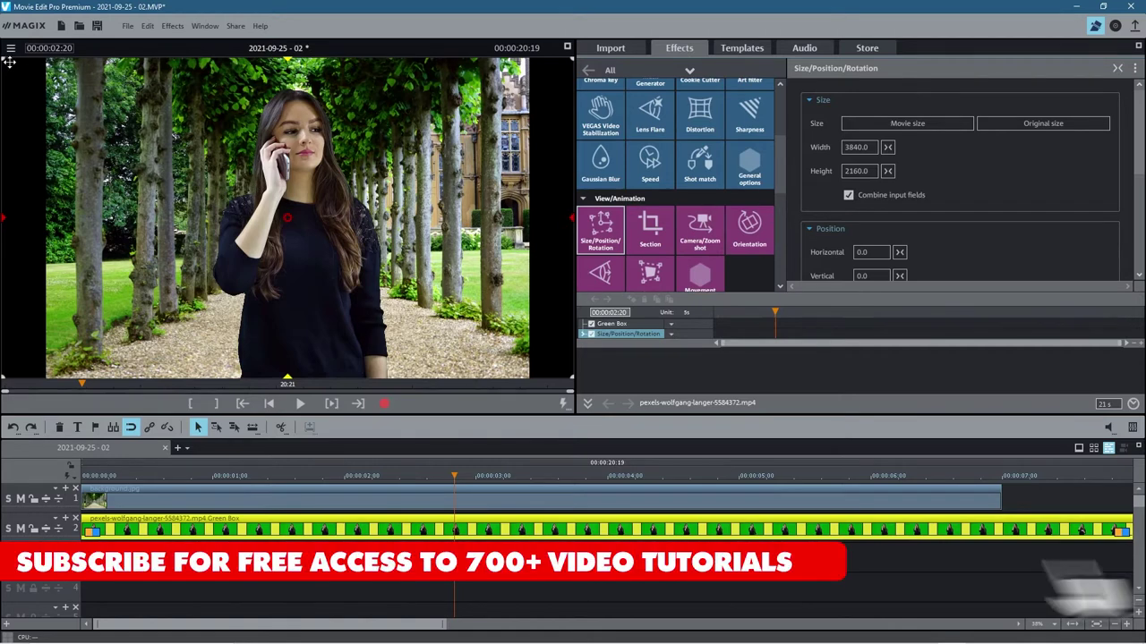
{"action": "left_click_drag", "start_coordinate": [9, 60], "coordinate": [106, 108]}
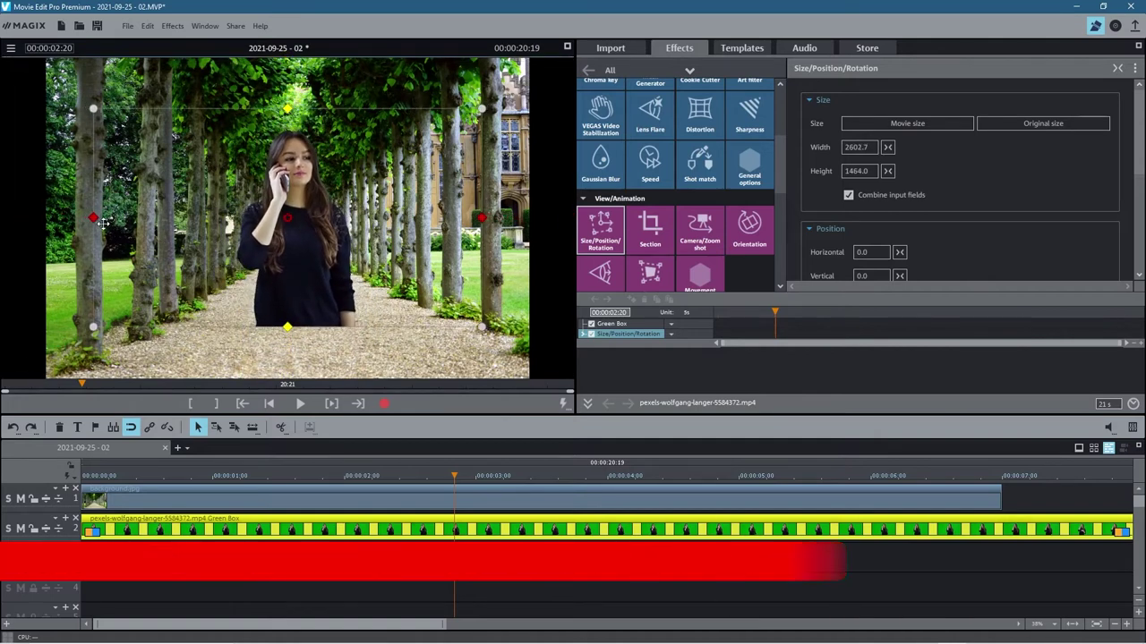
{"action": "left_click_drag", "start_coordinate": [323, 206], "coordinate": [375, 256]}
- Mirror the woman's clip by setting its Y-axis rotation to 180
{"action": "scroll", "coordinate": [930, 216], "scroll_direction": "down", "scroll_amount": 5}
{"action": "left_click_drag", "start_coordinate": [954, 114], "coordinate": [921, 152]}
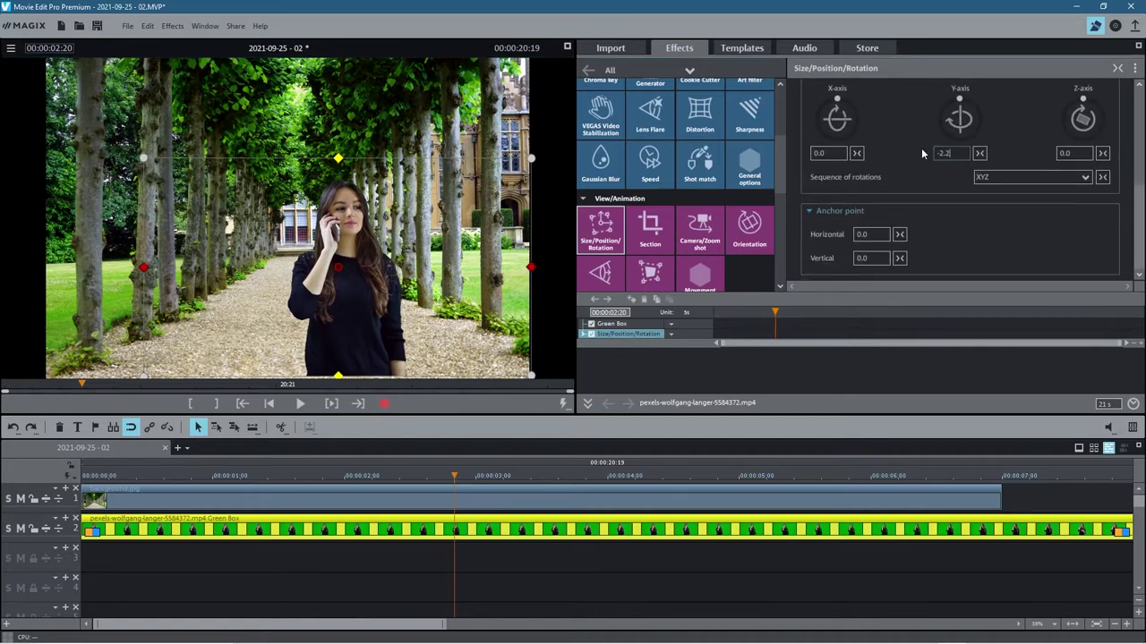
{"action": "type", "text": "180"}
{"action": "key", "text": "Return"}
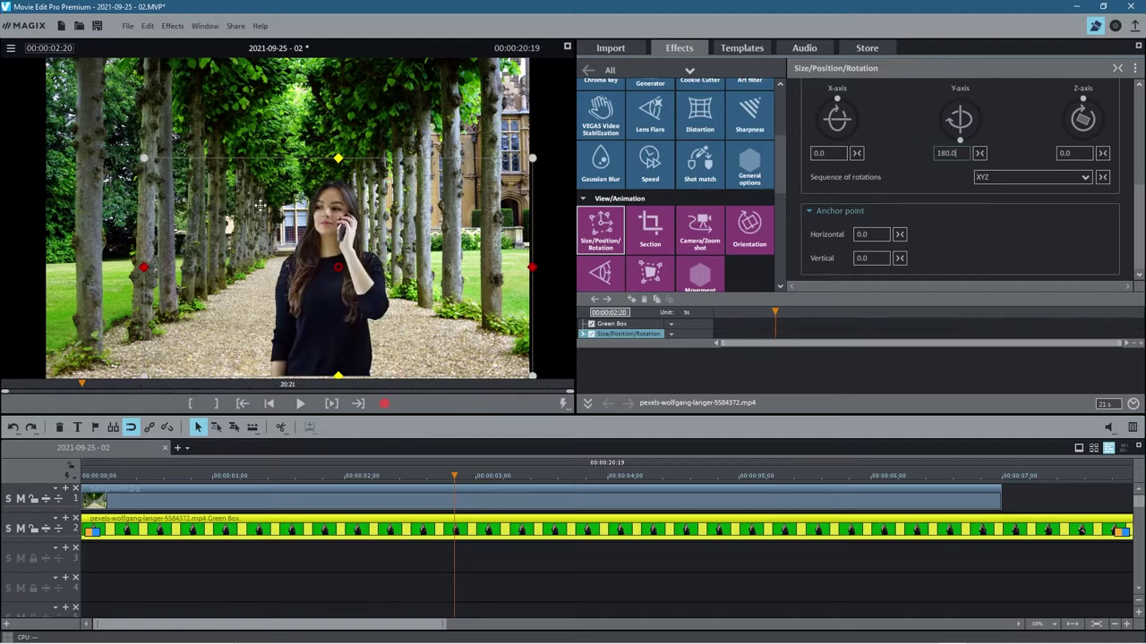
- Move the mirrored woman to the right side of the path, with her cut-off edge at the frame's bottom, and preview the playback
{"action": "left_click_drag", "start_coordinate": [313, 302], "coordinate": [435, 311]}
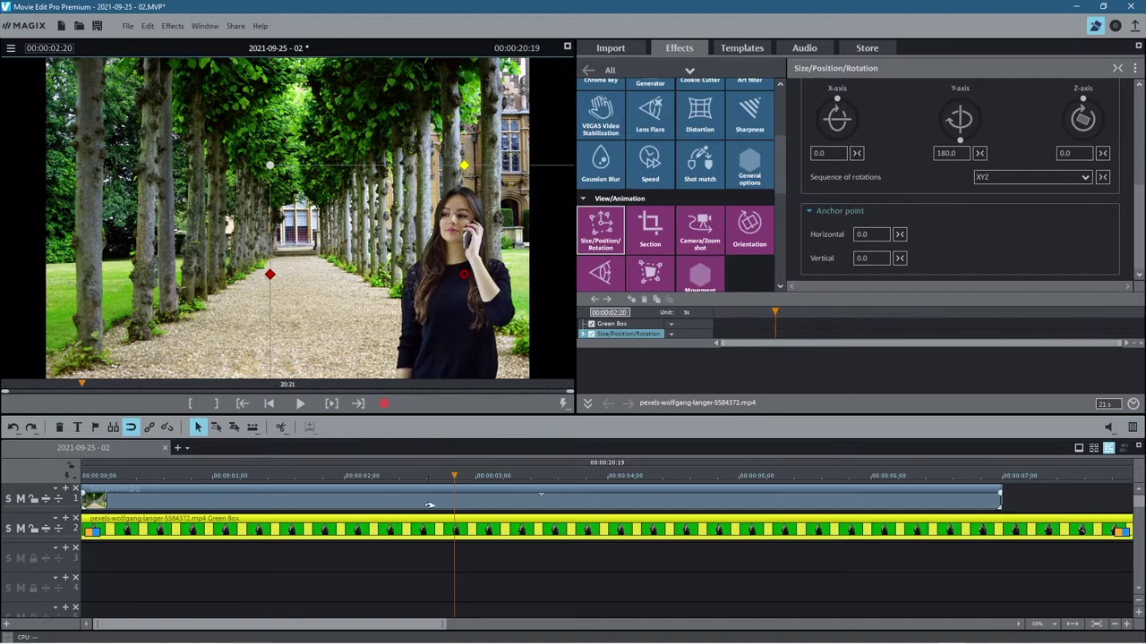
{"action": "left_click", "coordinate": [301, 403]}
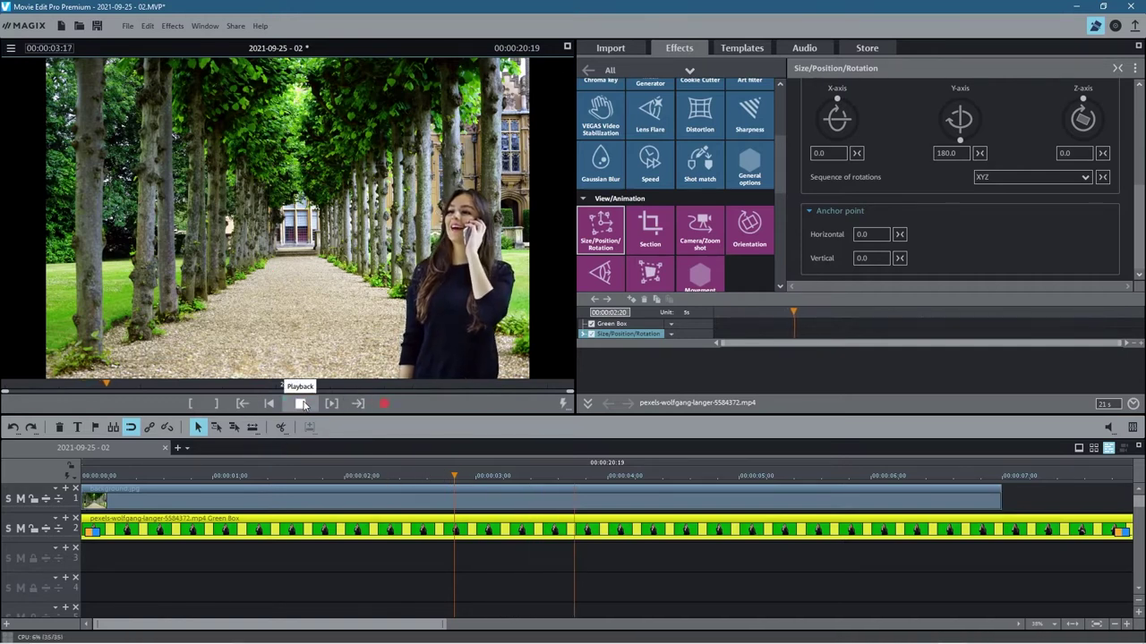
{"action": "left_click", "coordinate": [301, 403]}
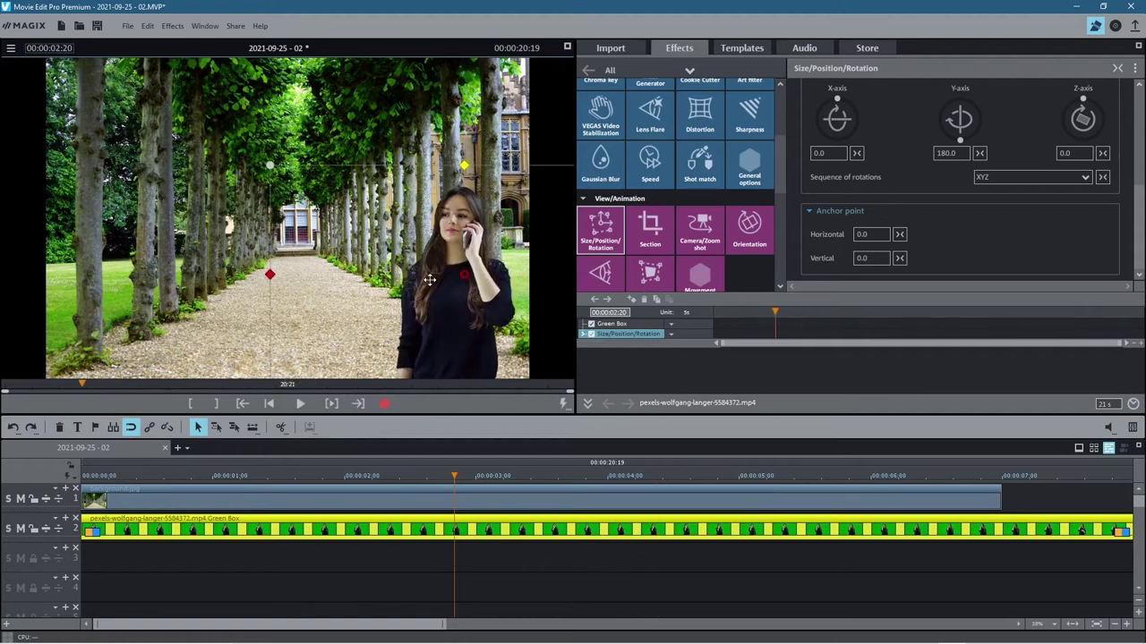
- Apply auto-exposure to the woman's clip and set its contrast to 45 and brightness to 44
{"action": "scroll", "coordinate": [698, 172], "scroll_direction": "up", "scroll_amount": 3}
{"action": "scroll", "coordinate": [697, 172], "scroll_direction": "up", "scroll_amount": 3}
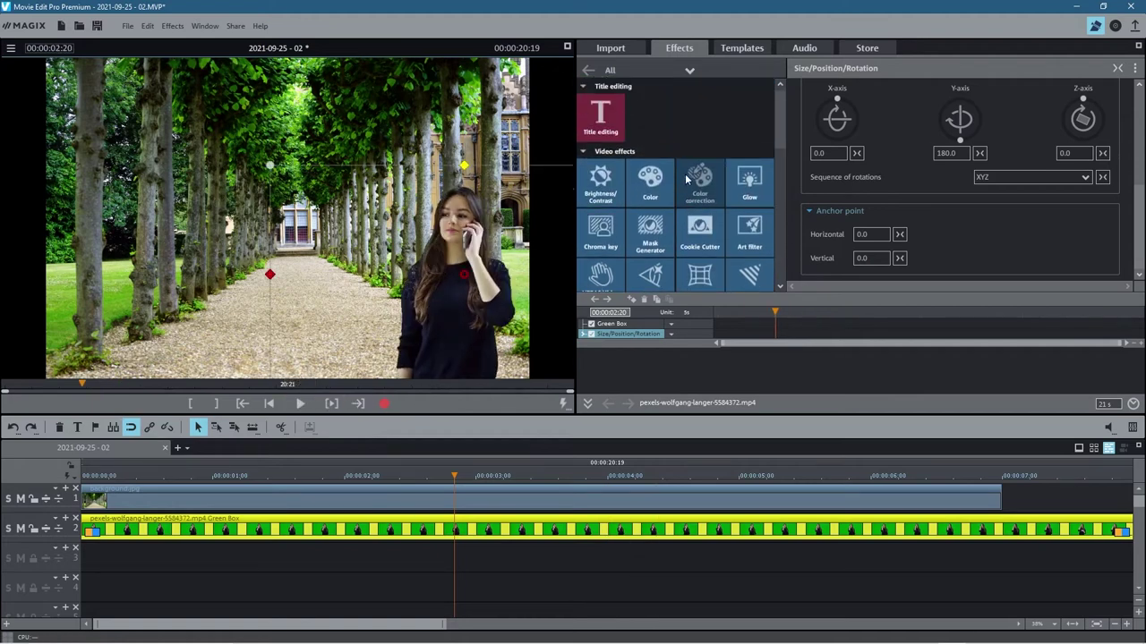
{"action": "left_click", "coordinate": [602, 190]}
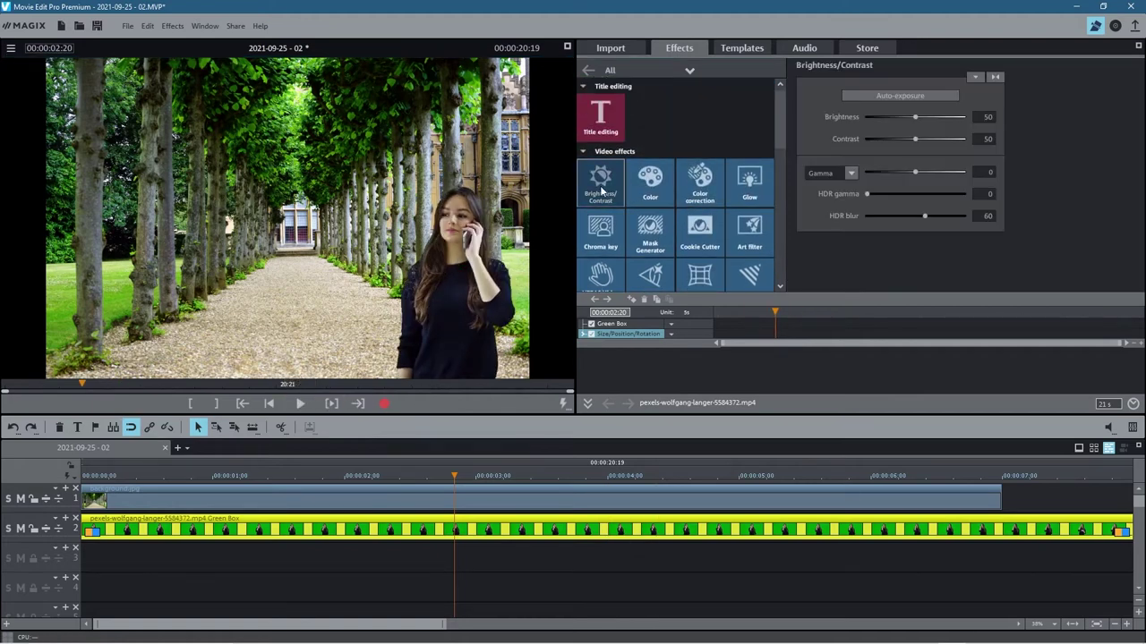
{"action": "left_click", "coordinate": [882, 97]}
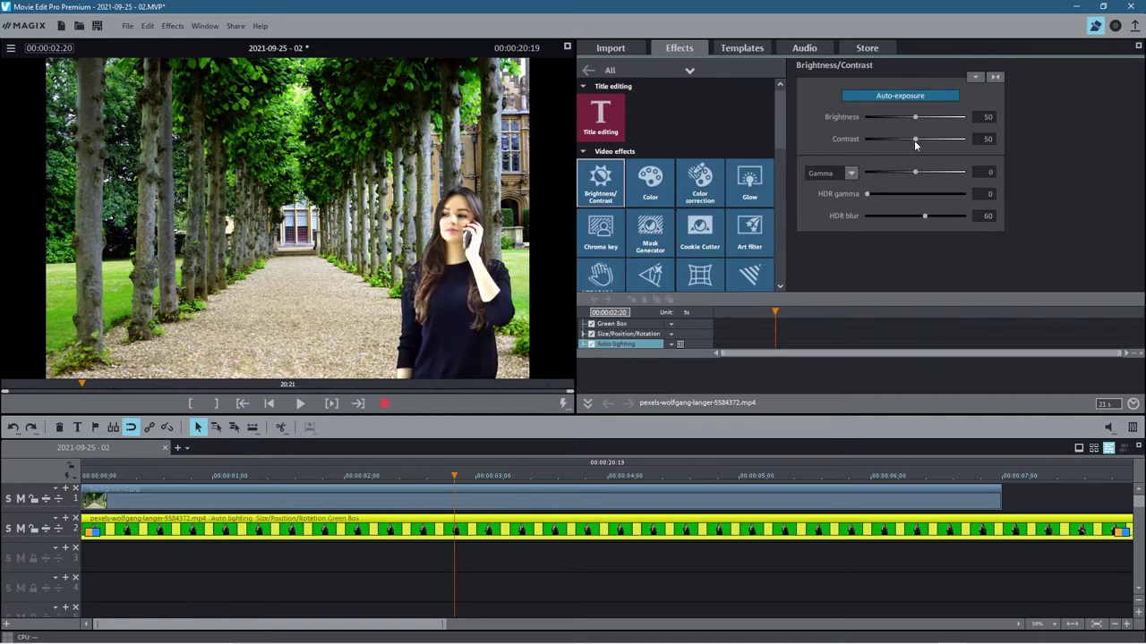
{"action": "left_click_drag", "start_coordinate": [913, 141], "coordinate": [909, 141]}
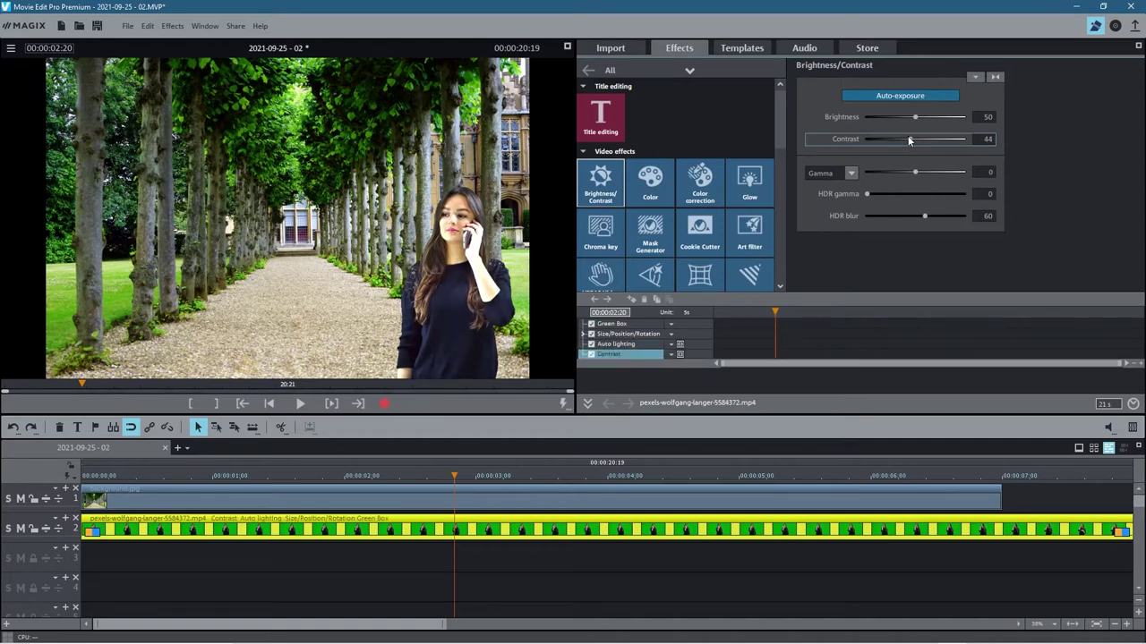
{"action": "left_click_drag", "start_coordinate": [913, 115], "coordinate": [907, 114]}
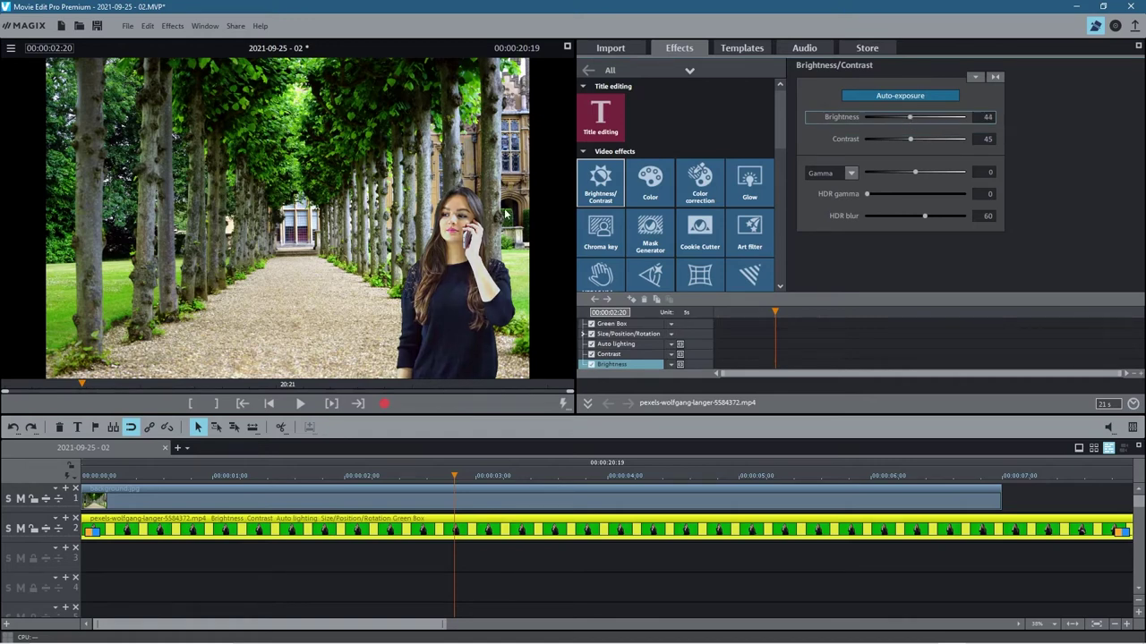
- Set the clip's HDR gamma to 9 and play back the result briefly
{"action": "mouse_move", "coordinate": [867, 191]}
{"action": "left_mouse_down"}
{"action": "mouse_move", "coordinate": [902, 197]}
{"action": "mouse_move", "coordinate": [879, 197]}
{"action": "left_mouse_up"}
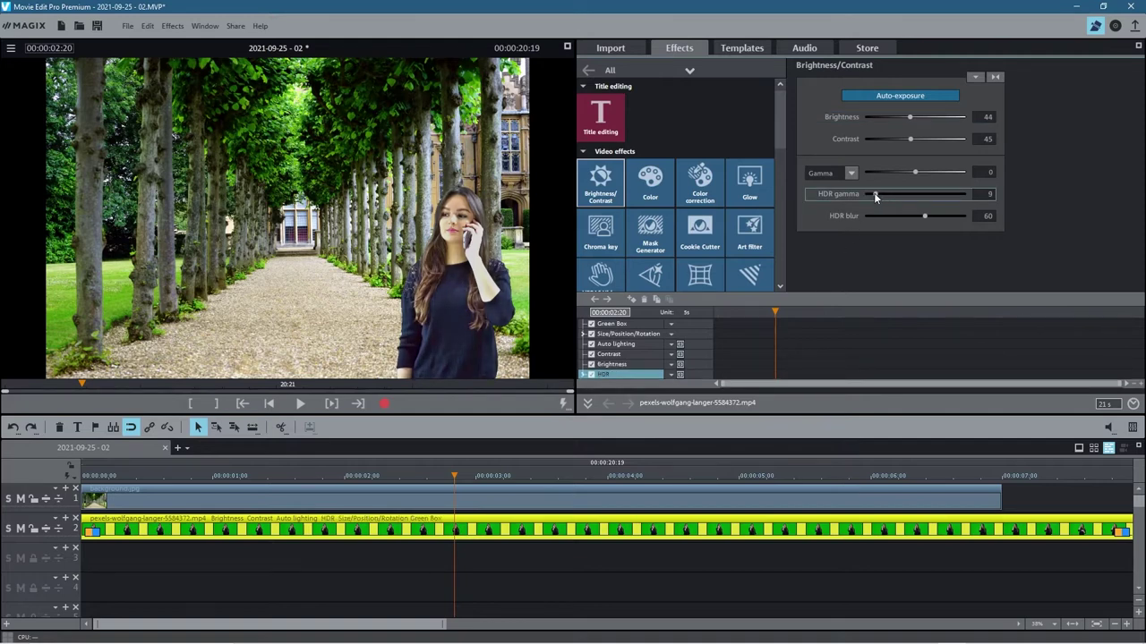
{"action": "left_click", "coordinate": [300, 404]}
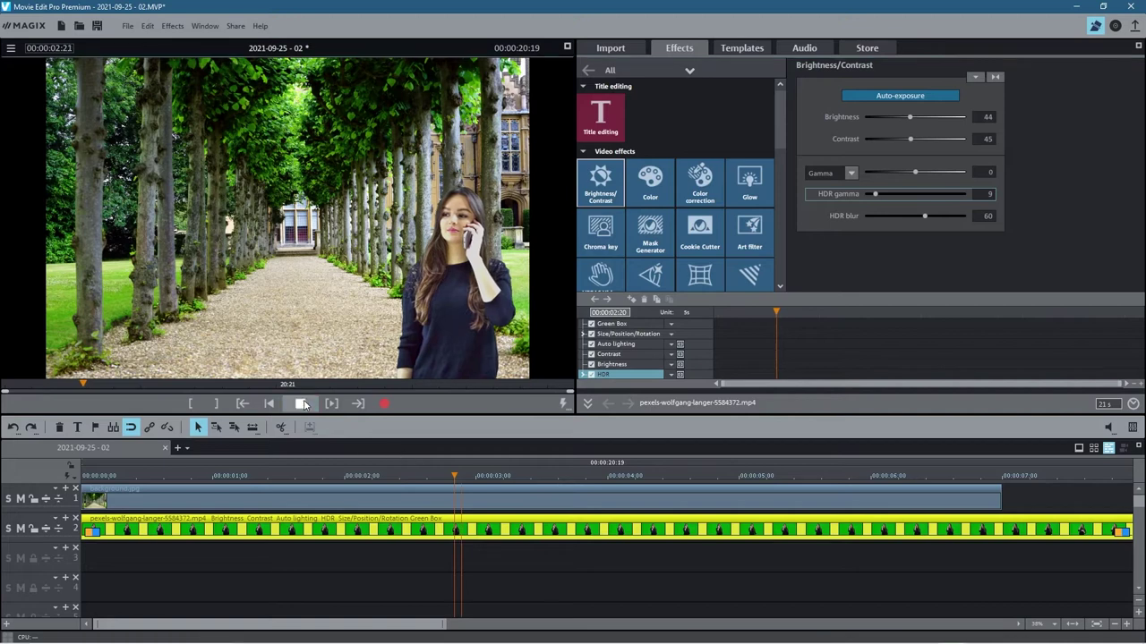
{"action": "left_click", "coordinate": [301, 404]}
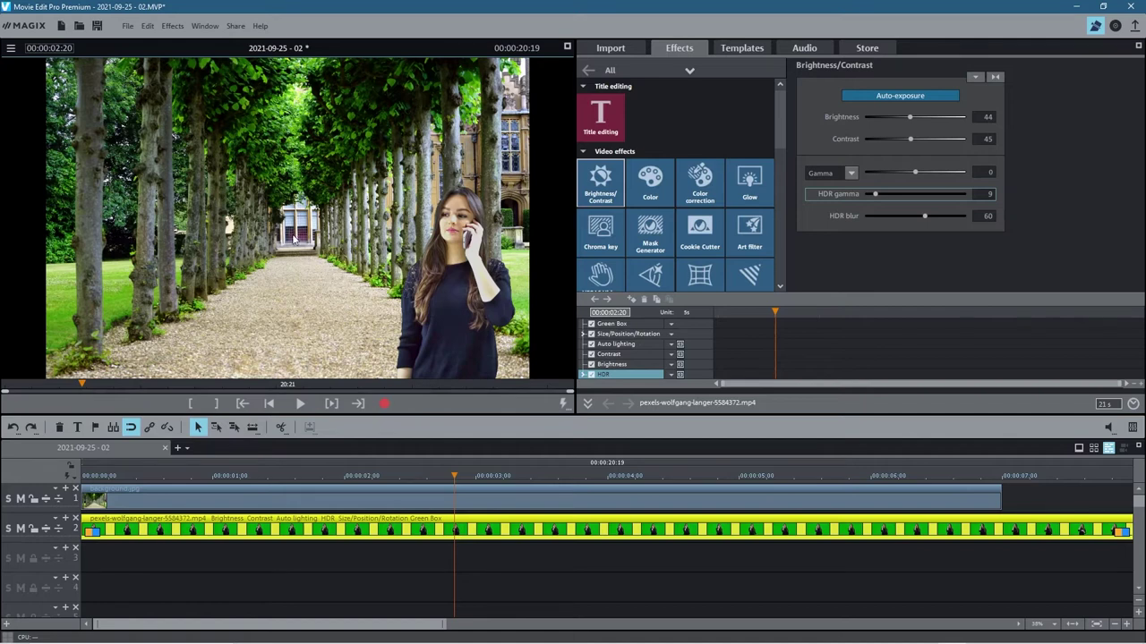
- Apply the Size/Position/Rotation effect to background.jpg with the playhead at the project start
{"action": "left_click", "coordinate": [285, 495]}
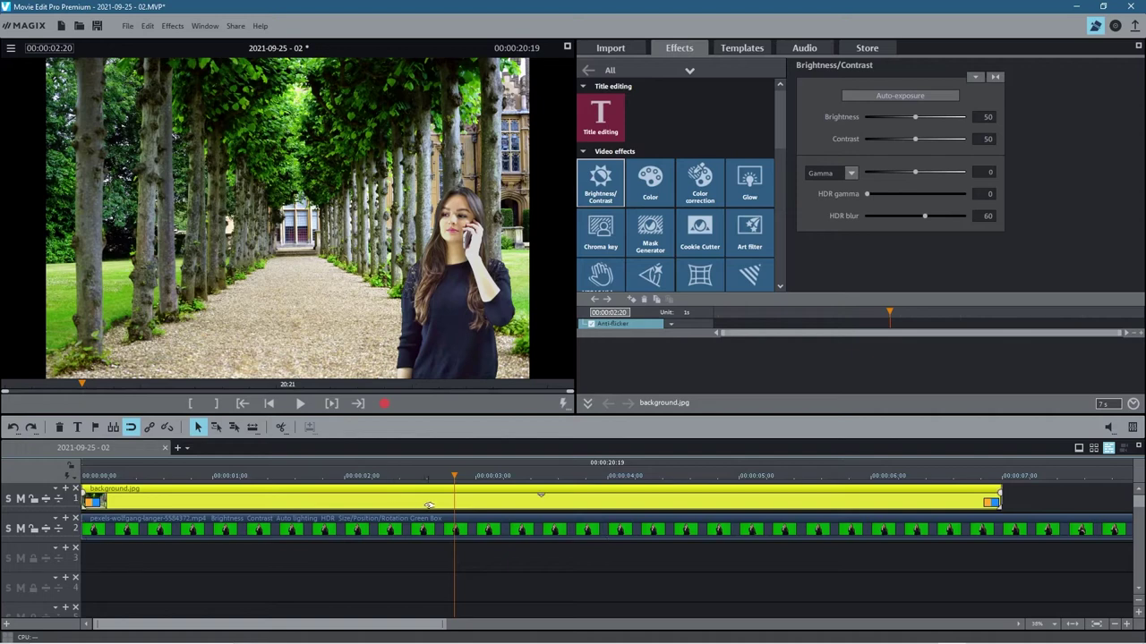
{"action": "key", "text": "Home"}
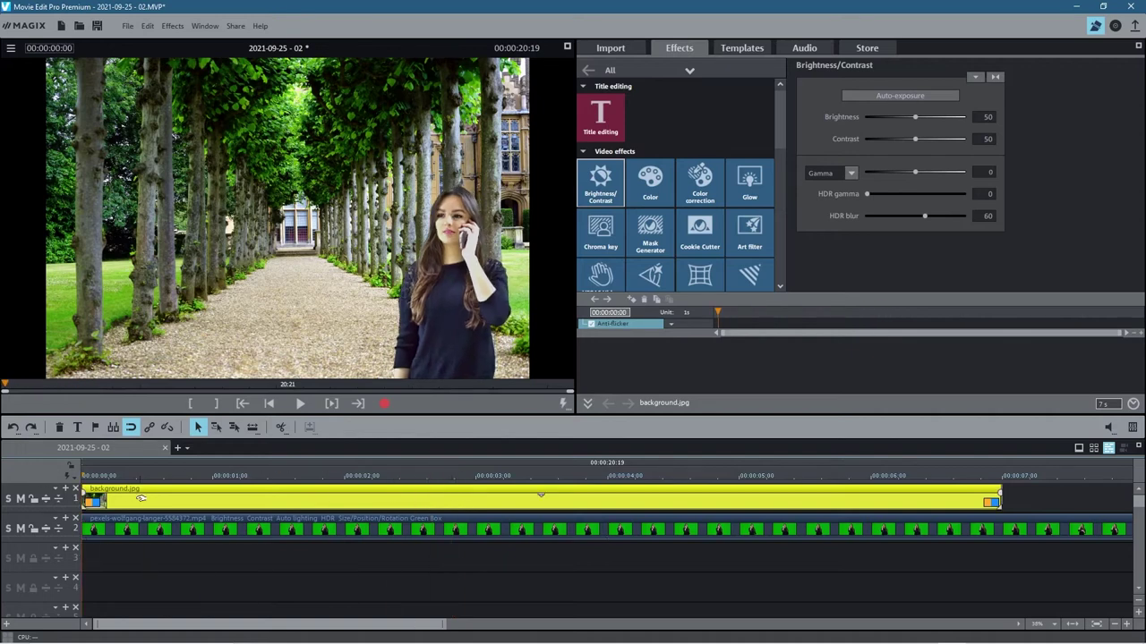
{"action": "scroll", "coordinate": [626, 215], "scroll_direction": "down", "scroll_amount": 4}
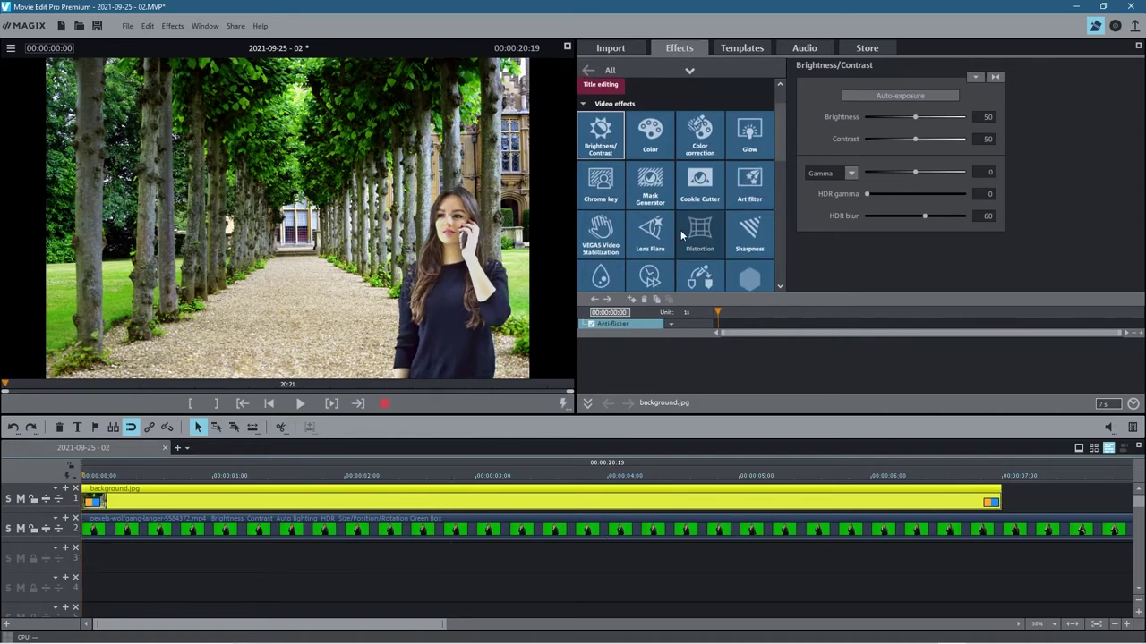
{"action": "left_click", "coordinate": [597, 240]}
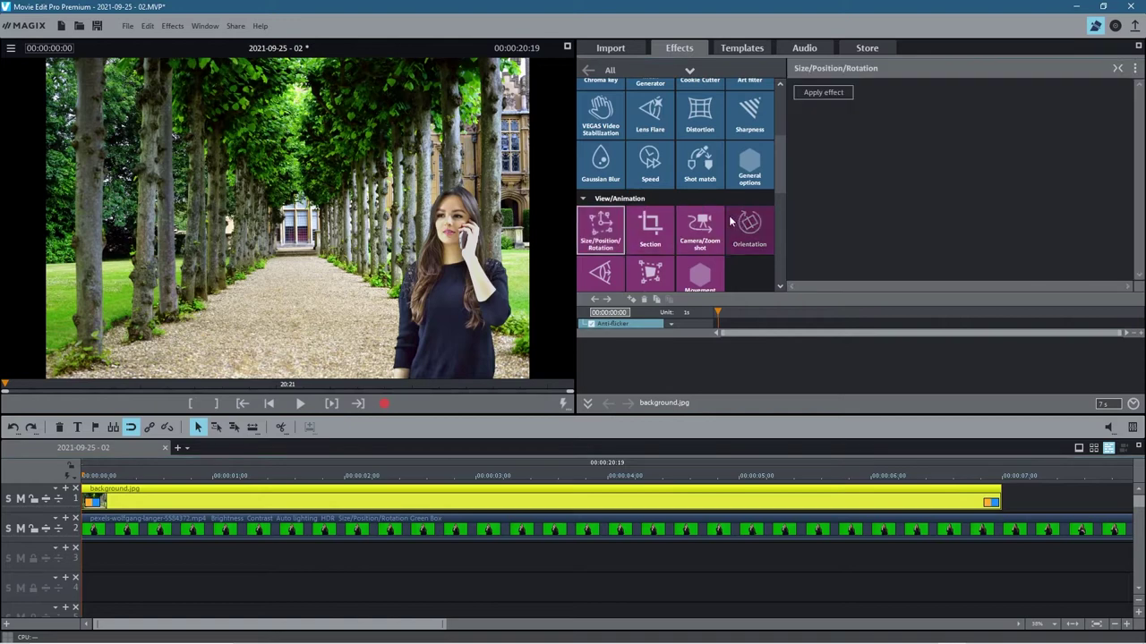
{"action": "left_click", "coordinate": [823, 93]}
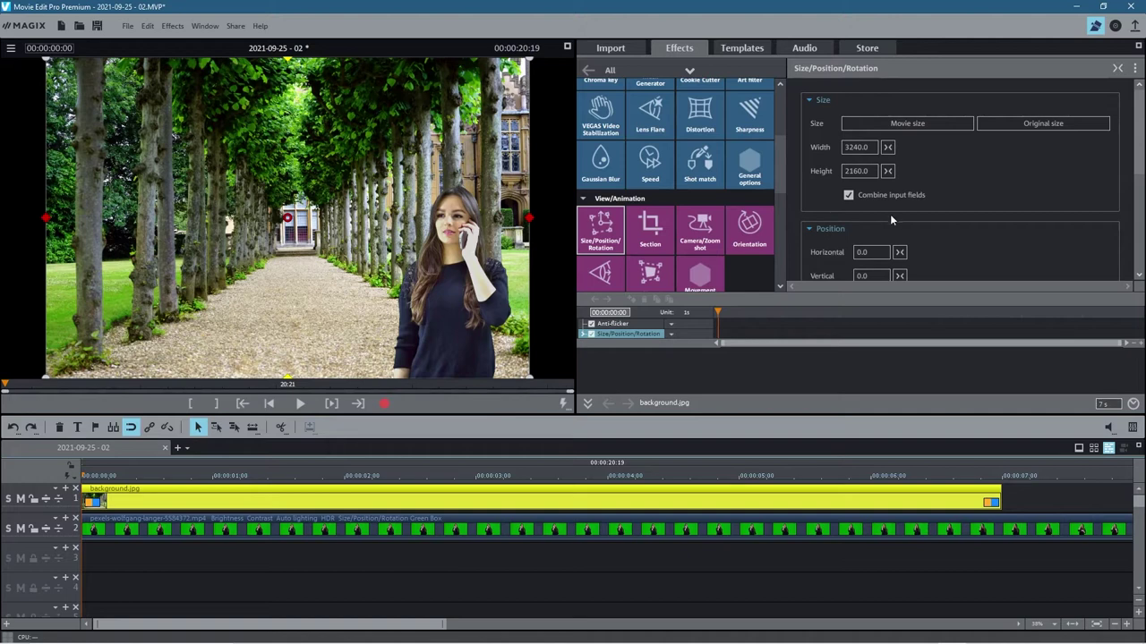
- Enlarge background.jpg proportionally to 3951.5 × 2634.3 so that it fills the whole frame
{"action": "scroll", "coordinate": [893, 214], "scroll_direction": "down", "scroll_amount": 5}
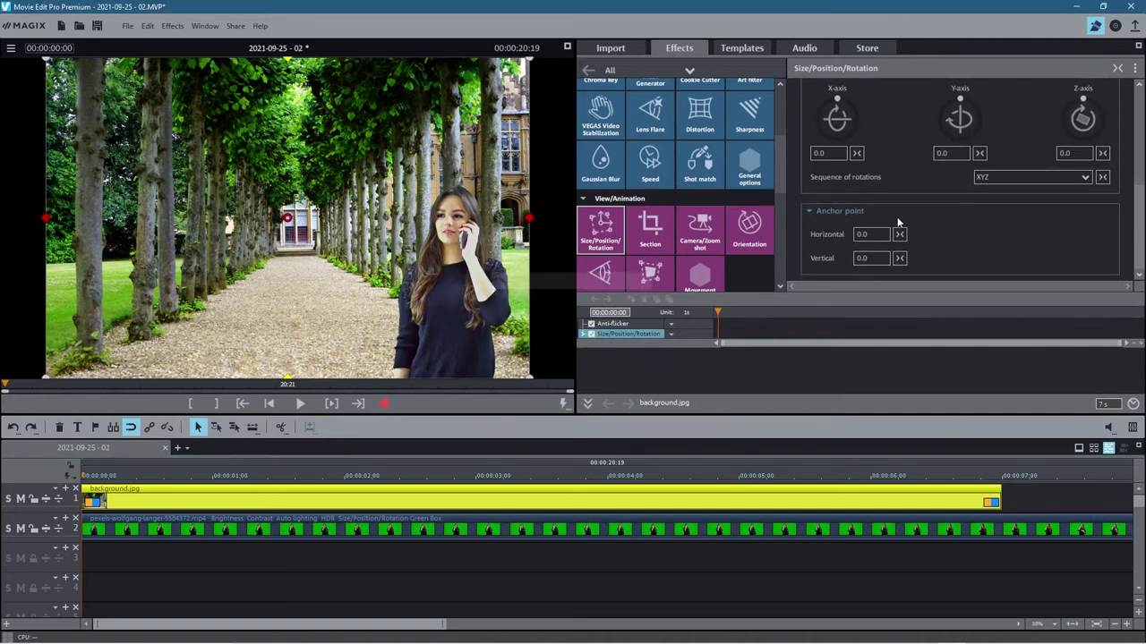
{"action": "scroll", "coordinate": [896, 217], "scroll_direction": "up", "scroll_amount": 5}
{"action": "scroll", "coordinate": [862, 143], "scroll_direction": "up", "scroll_amount": 3}
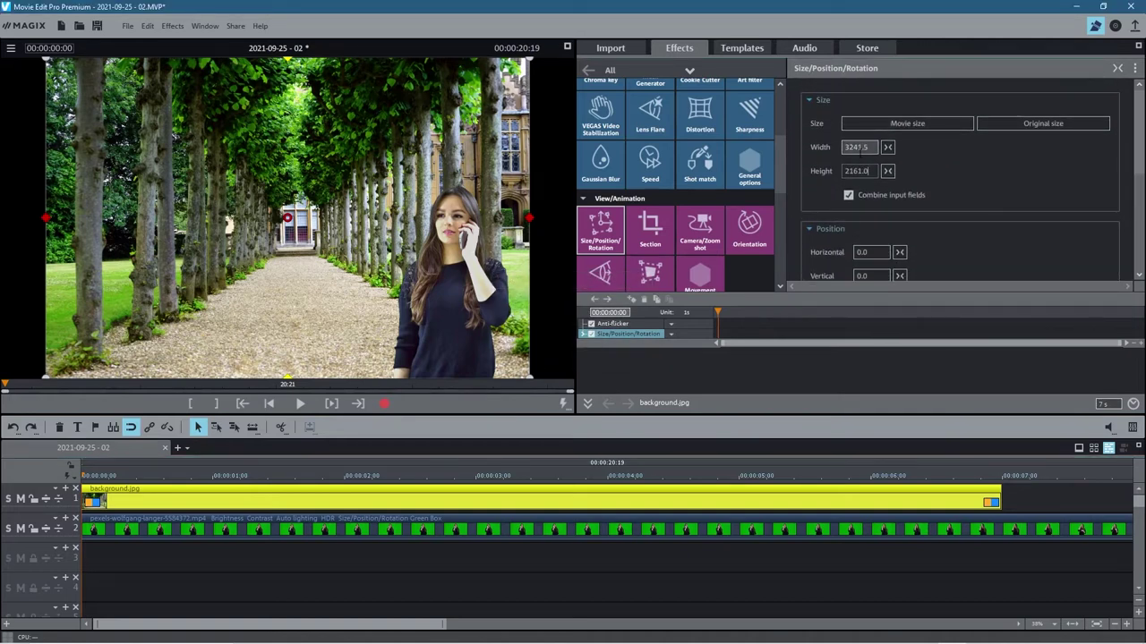
{"action": "left_click", "coordinate": [858, 147]}
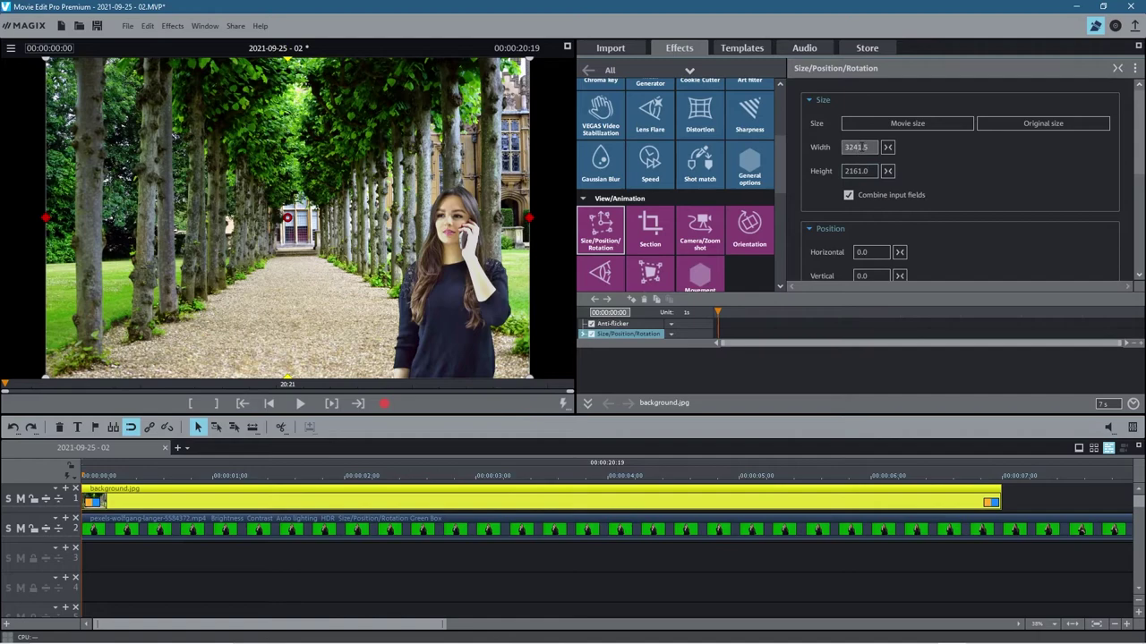
{"action": "left_click_drag", "start_coordinate": [857, 148], "coordinate": [843, 97]}
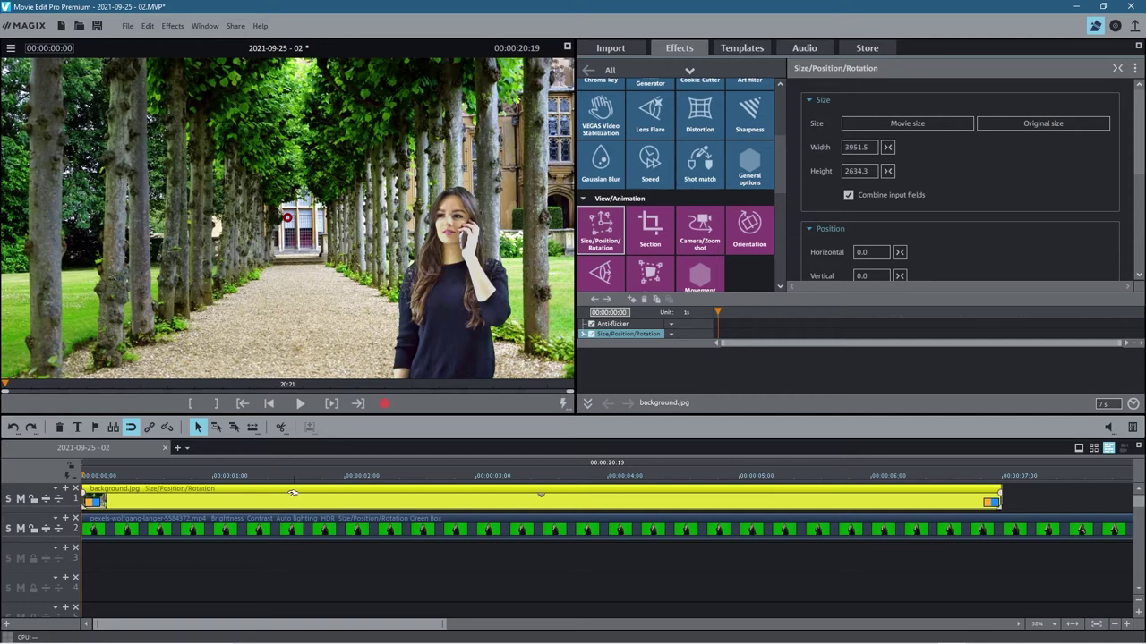
- Deselect the clips, reduce the preview zoom to 90%, and play the finished composite from the start
{"action": "left_click", "coordinate": [261, 568]}
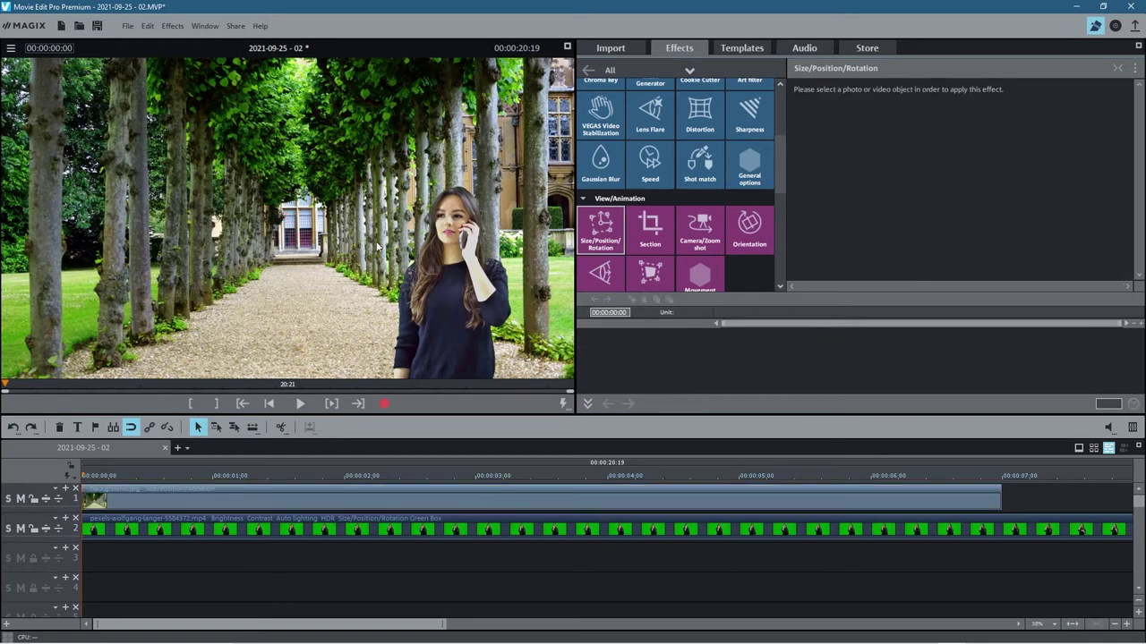
{"action": "scroll", "coordinate": [378, 247], "scroll_direction": "down", "scroll_amount": 1}
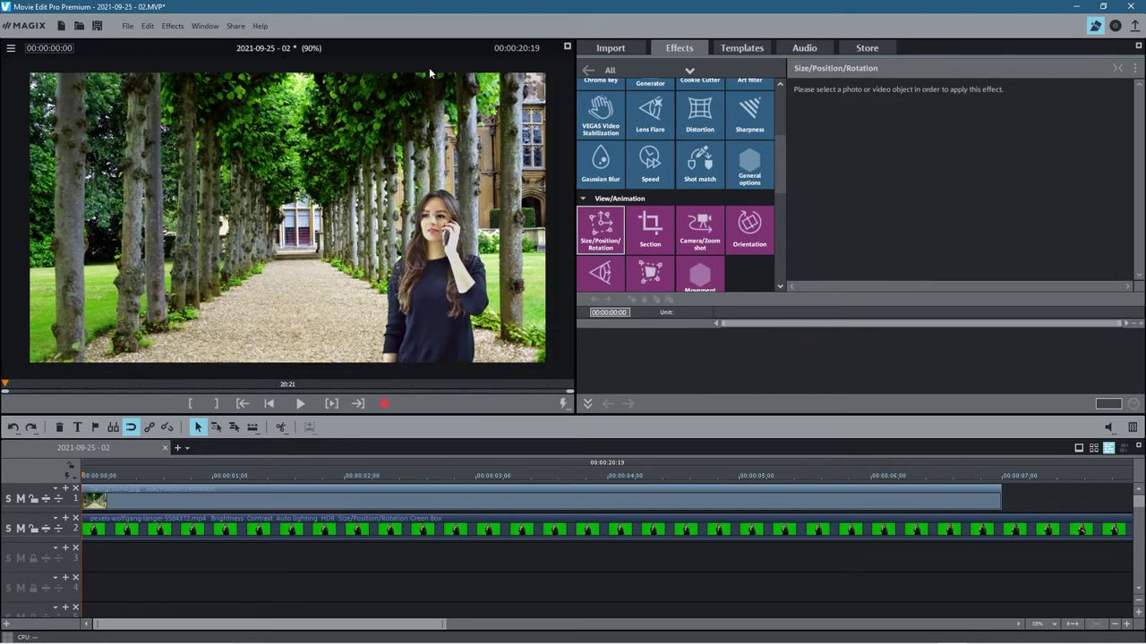
{"action": "left_click", "coordinate": [300, 405]}
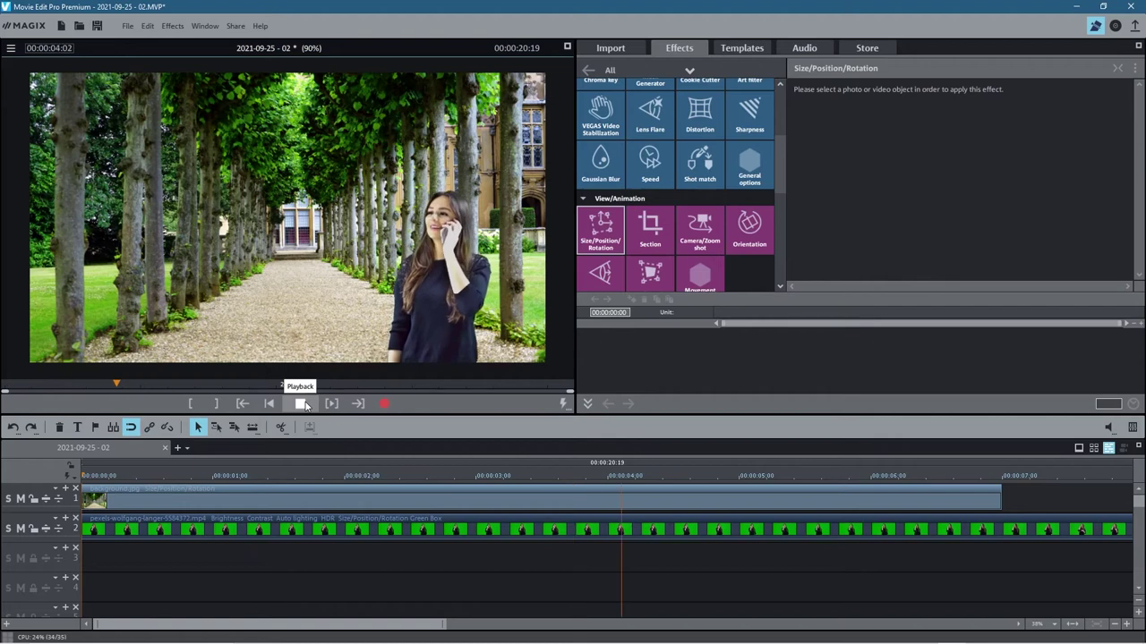
- Split the green-screen clip at 00:00:07:00, where background.jpg ends, and delete the remainder after the cut
{"action": "left_click", "coordinate": [301, 404]}
{"action": "left_click_drag", "start_coordinate": [399, 470], "coordinate": [637, 470]}
{"action": "left_click", "coordinate": [805, 471]}
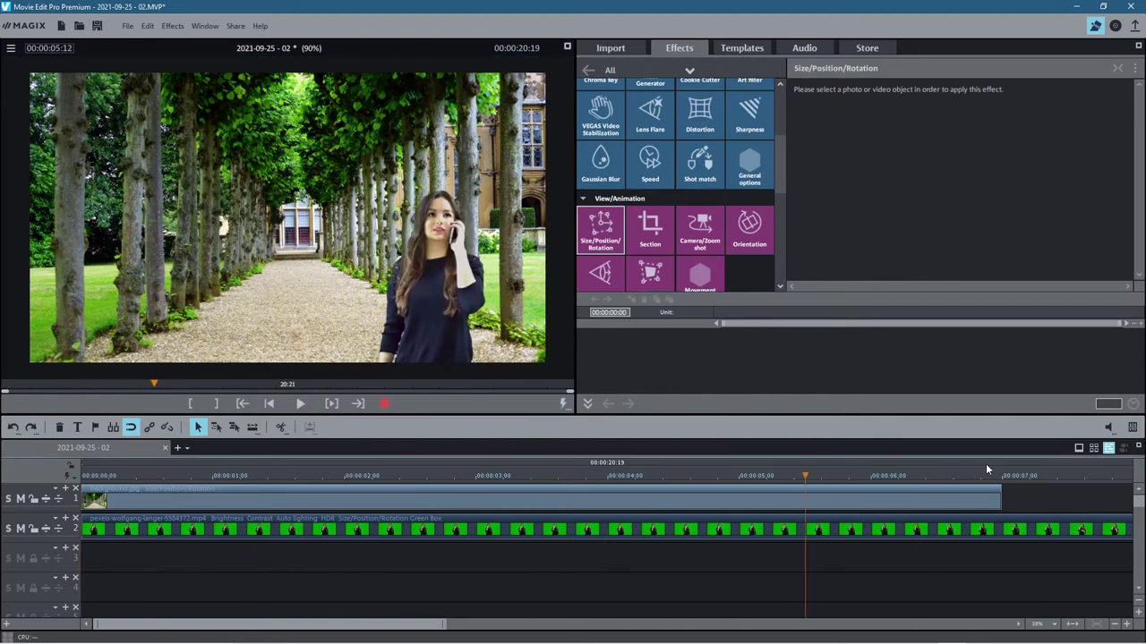
{"action": "left_click", "coordinate": [1001, 475]}
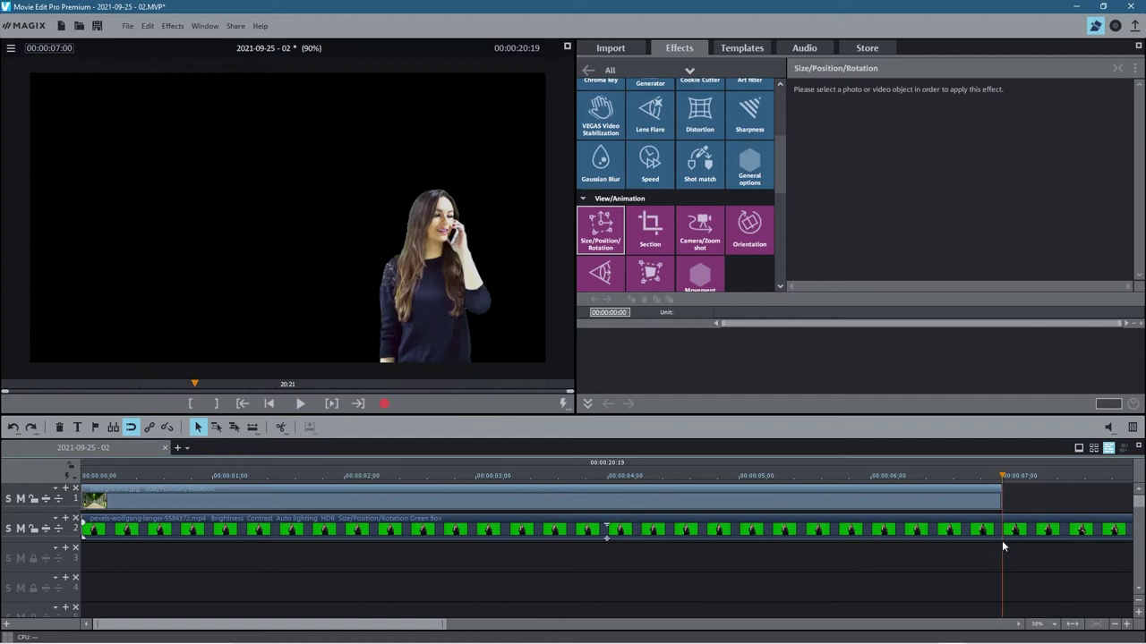
{"action": "left_click", "coordinate": [281, 427]}
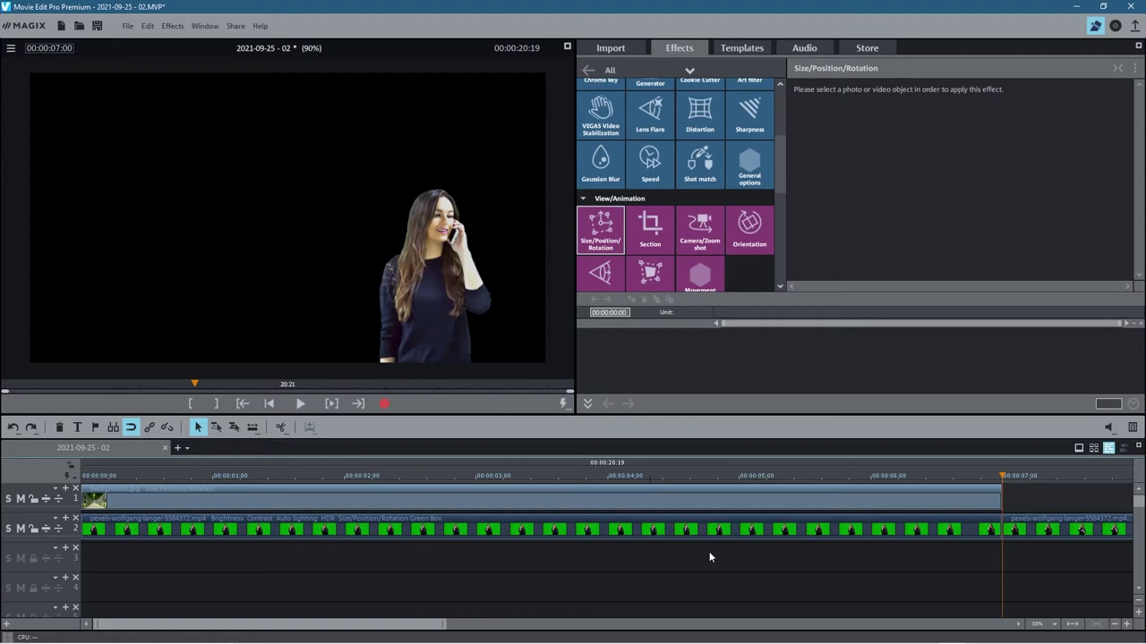
{"action": "left_click", "coordinate": [1012, 528]}
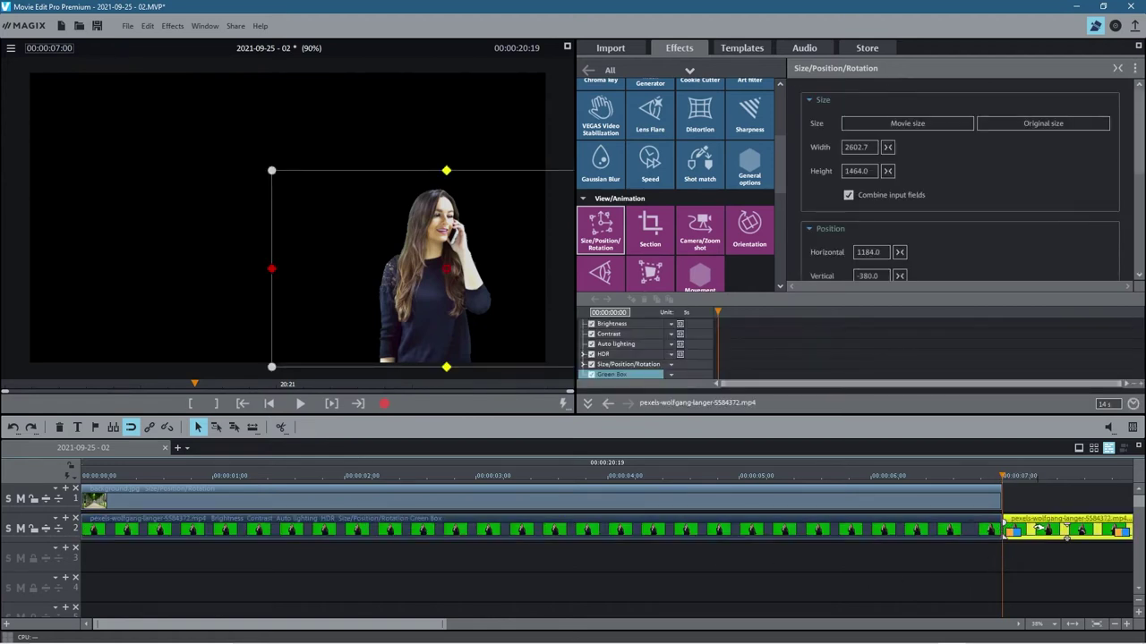
{"action": "key", "text": "Delete"}
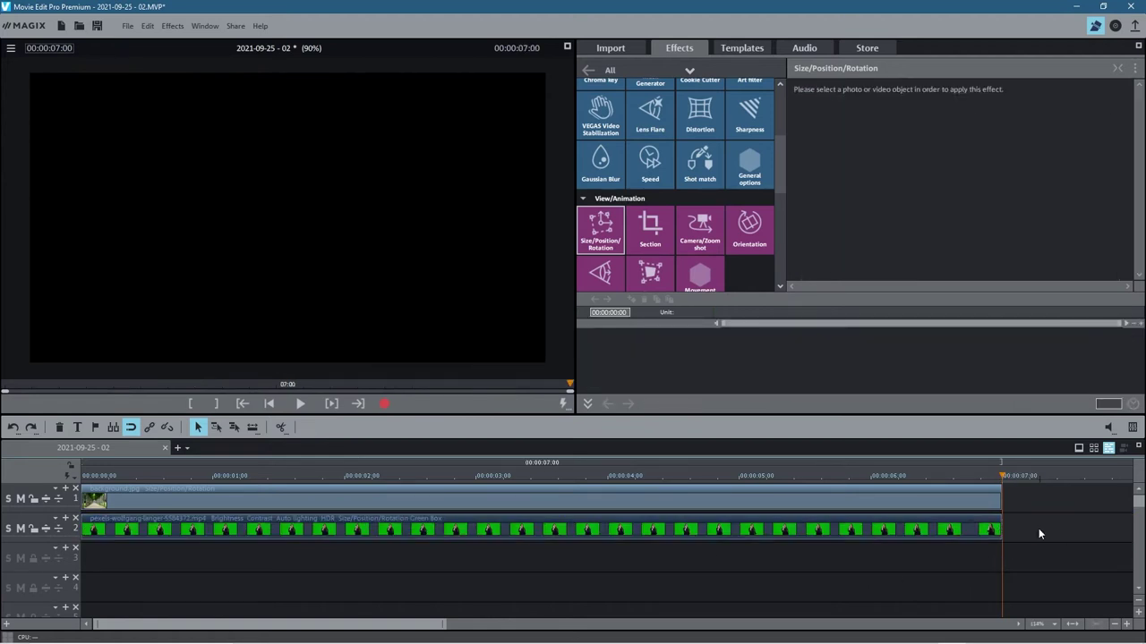
- Scrub back through the trimmed composite from its end to about 00:00:00:20 to review it
{"action": "left_click", "coordinate": [976, 475]}
{"action": "left_click_drag", "start_coordinate": [976, 475], "coordinate": [81, 478]}
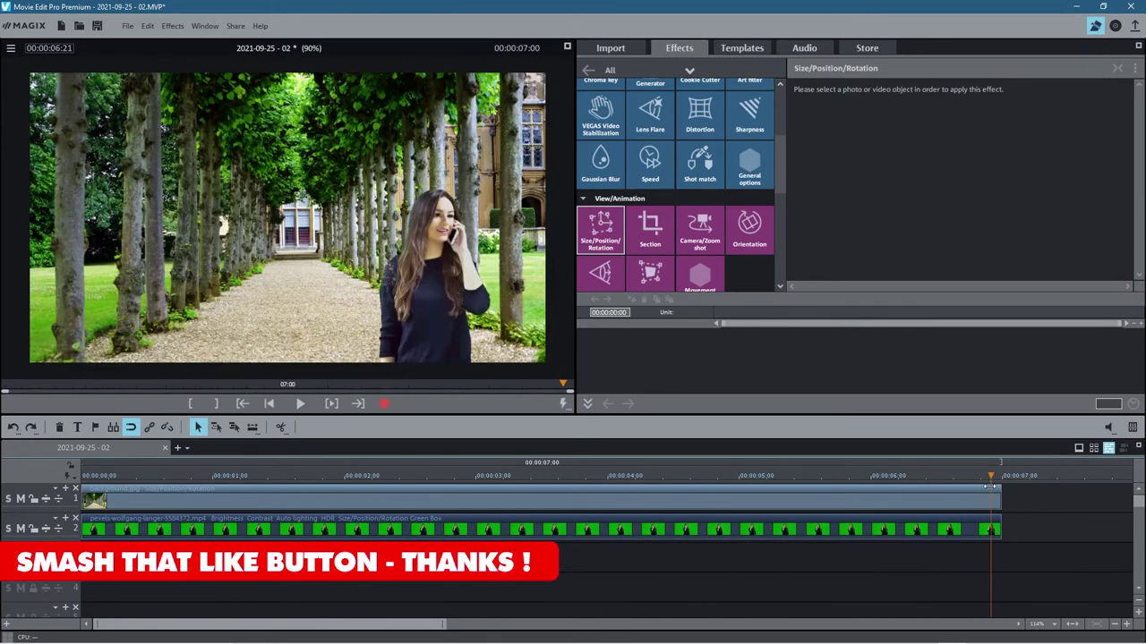
{"action": "key", "text": "End"}
{"action": "left_click_drag", "start_coordinate": [1000, 475], "coordinate": [330, 481]}
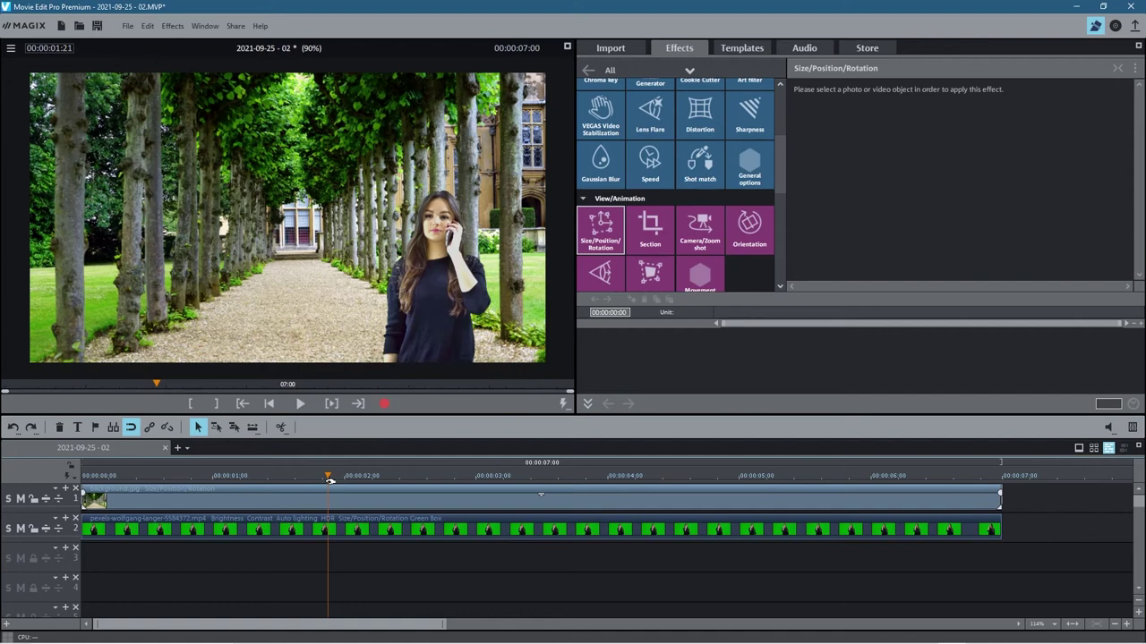
{"action": "left_click_drag", "start_coordinate": [326, 478], "coordinate": [191, 490]}
{"action": "key", "text": "space"}
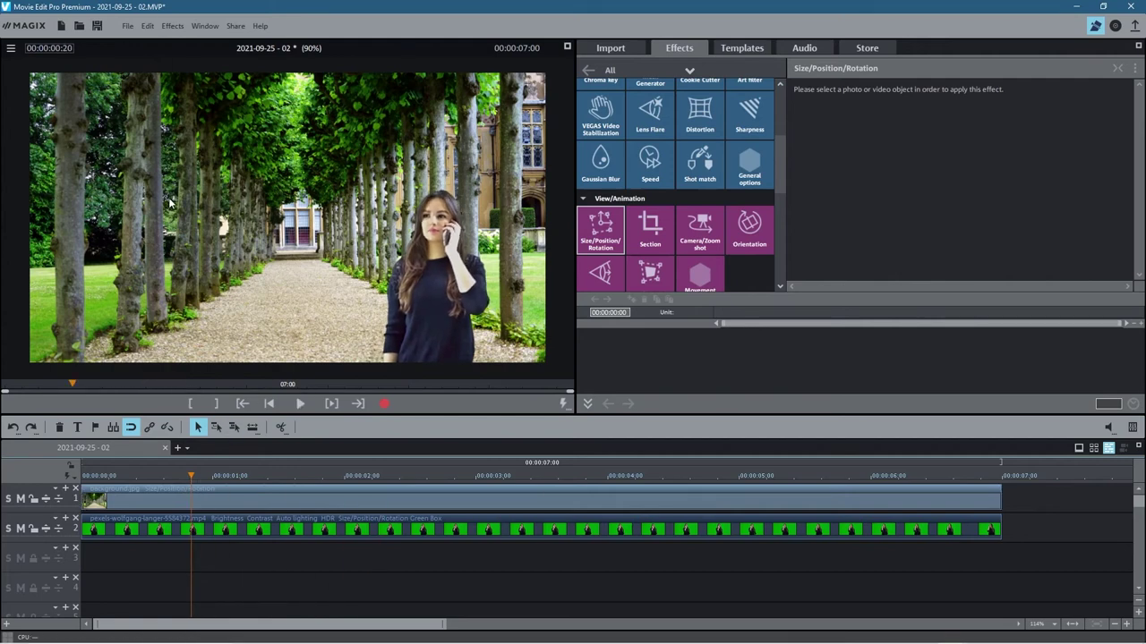
- Save the project under the name "green screen" in the Desktop folder "Movie Edit Pro 2022 - Green Screen Tutorial"
{"action": "left_click", "coordinate": [127, 25]}
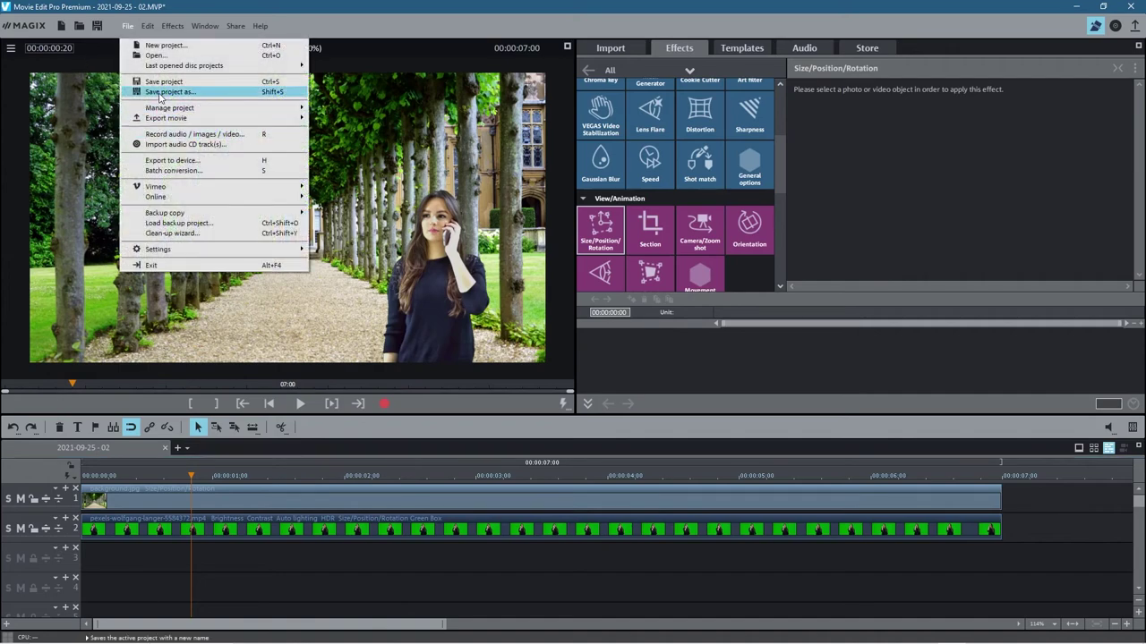
{"action": "left_click", "coordinate": [159, 93]}
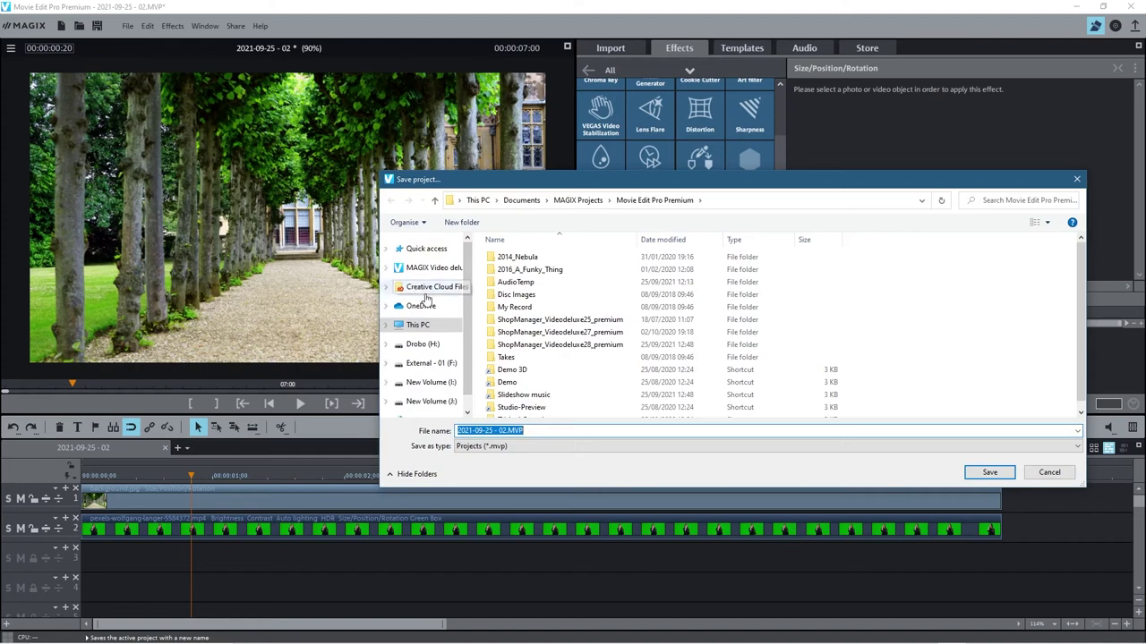
{"action": "left_click", "coordinate": [417, 324]}
{"action": "double_click", "coordinate": [680, 268]}
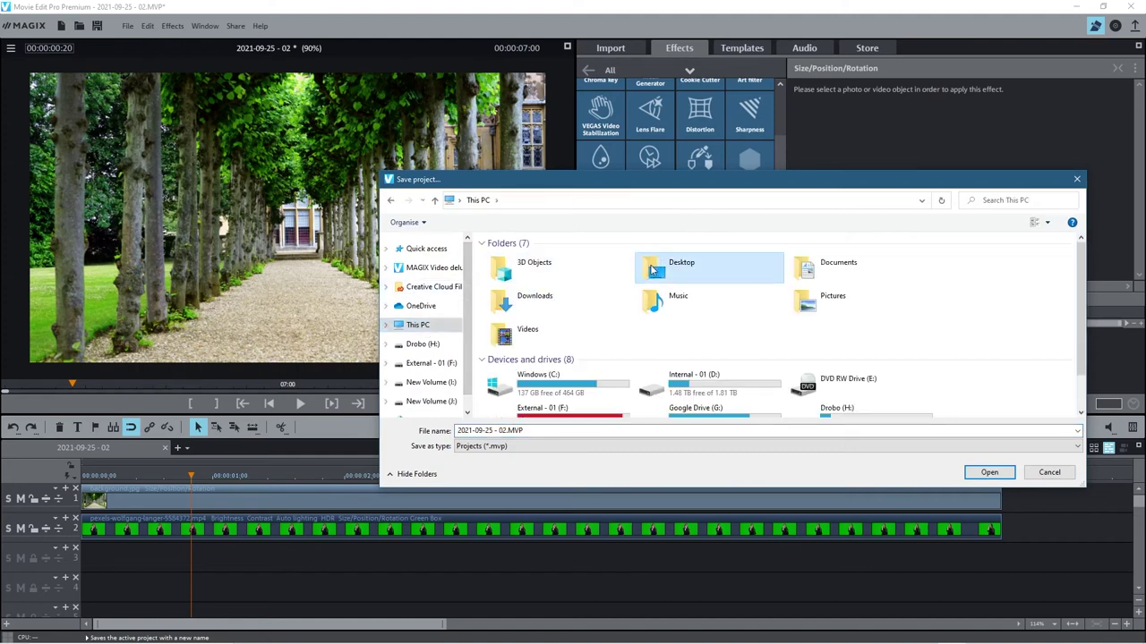
{"action": "double_click", "coordinate": [595, 357]}
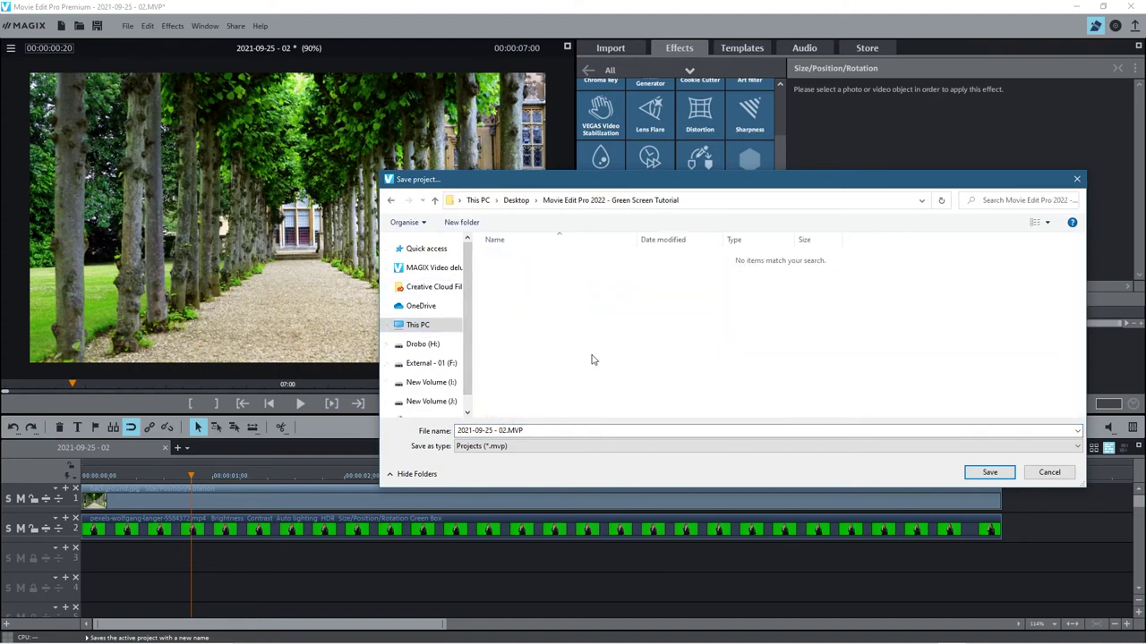
{"action": "left_click_drag", "start_coordinate": [525, 430], "coordinate": [456, 431]}
{"action": "type", "text": "green screen"}
{"action": "left_click", "coordinate": [990, 472]}
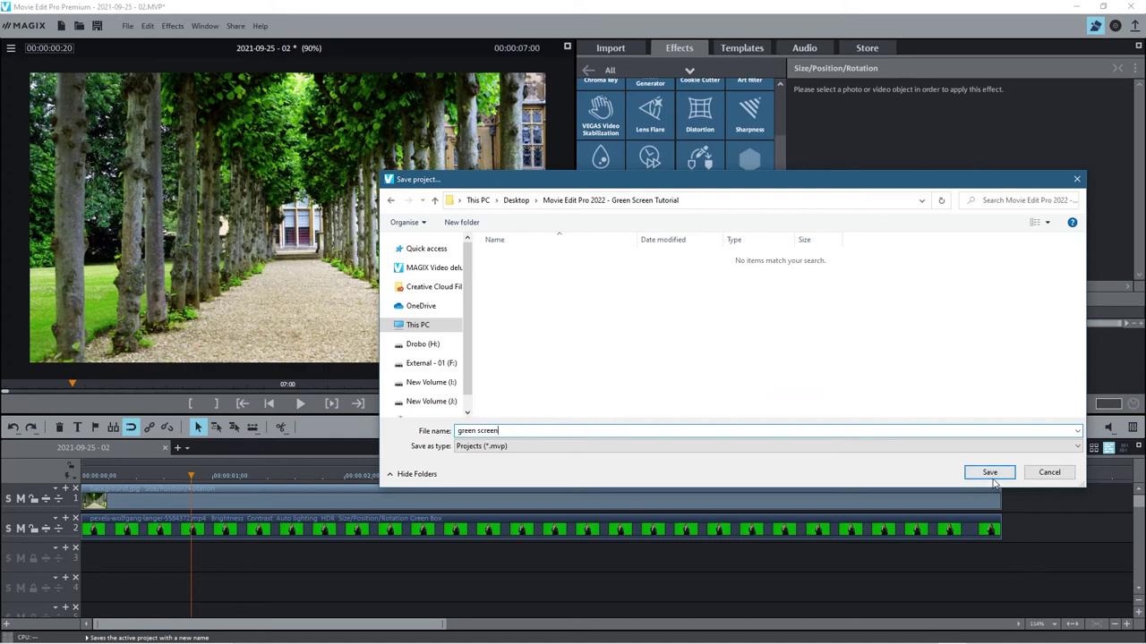
- Close the video editor, and close the project folder window after checking the saved green screen.MVP in it
{"action": "left_click", "coordinate": [1131, 7]}
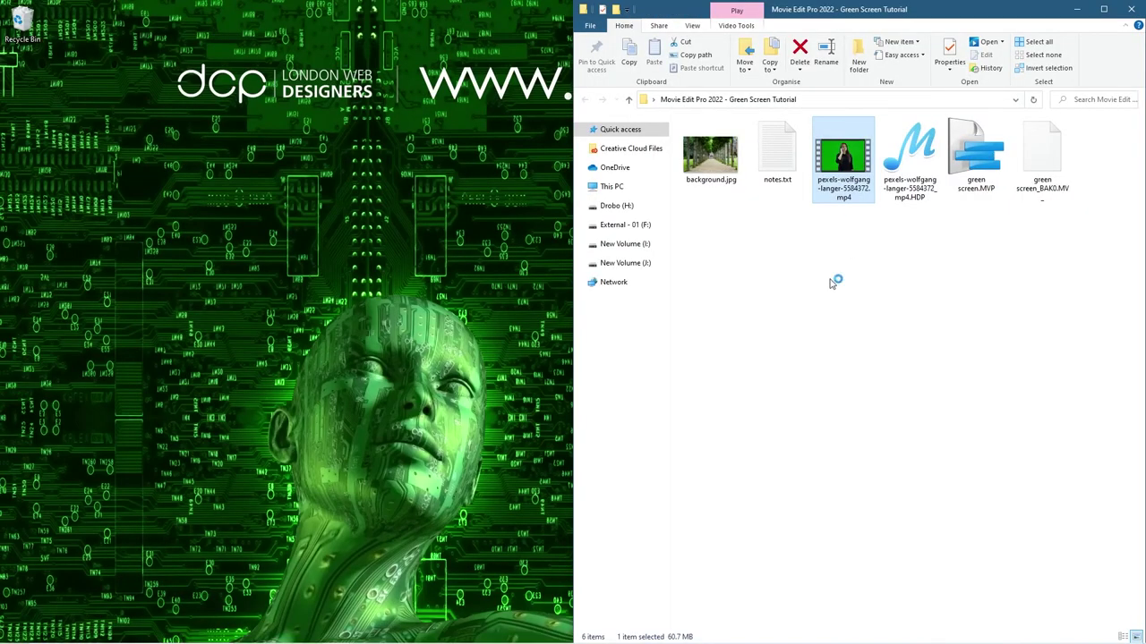
{"action": "left_click", "coordinate": [778, 160]}
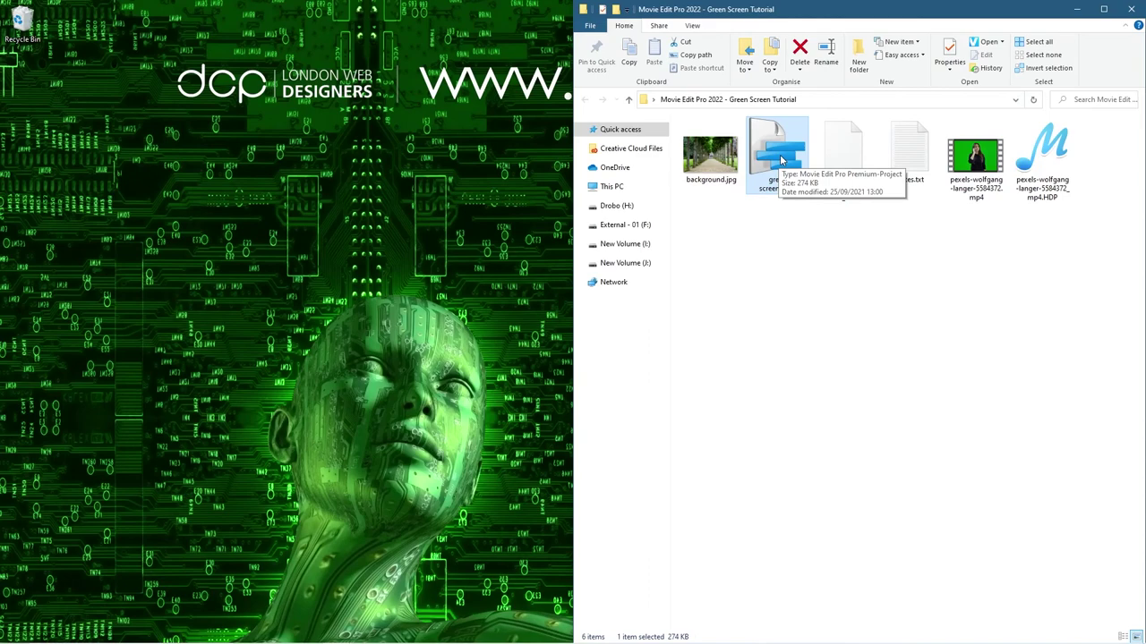
{"action": "left_click", "coordinate": [843, 305]}
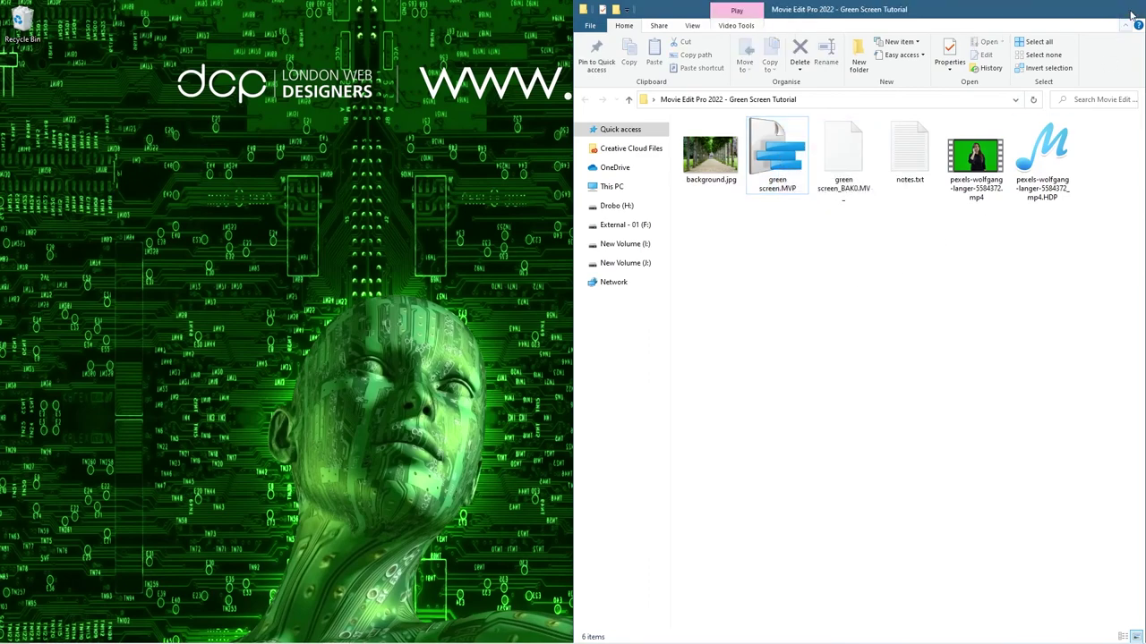
{"action": "left_click", "coordinate": [1130, 11]}
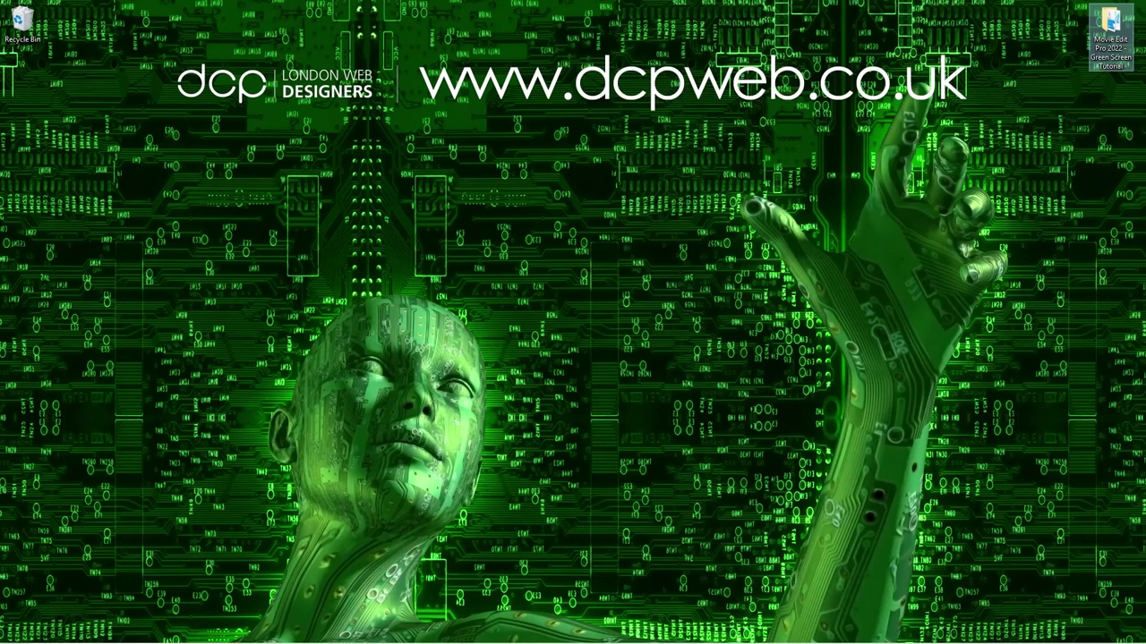